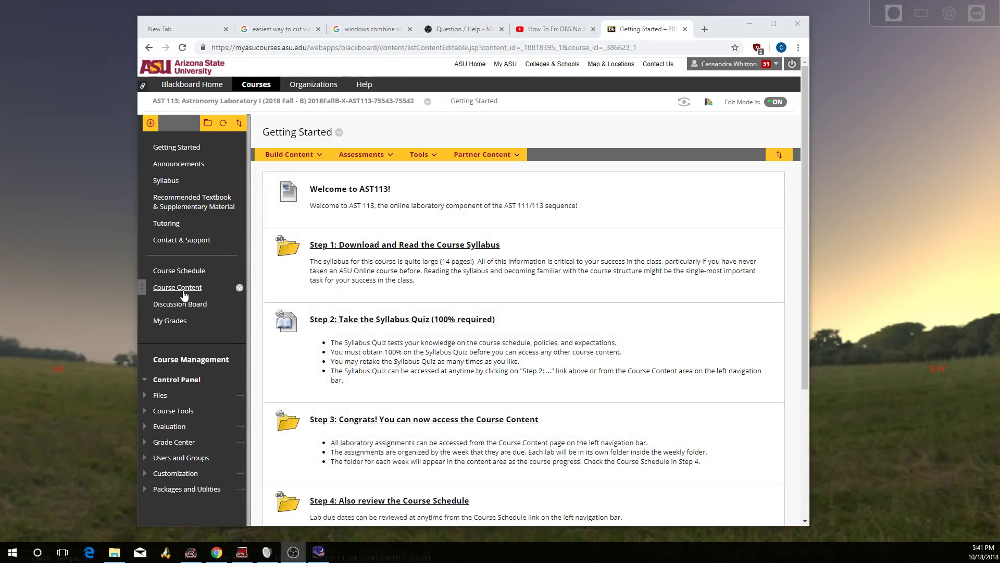
Go through Course Content and Week 2 to the Lab 4 page, and open the stellarium.org link in a new tab
{"action": "left_click", "coordinate": [183, 290]}
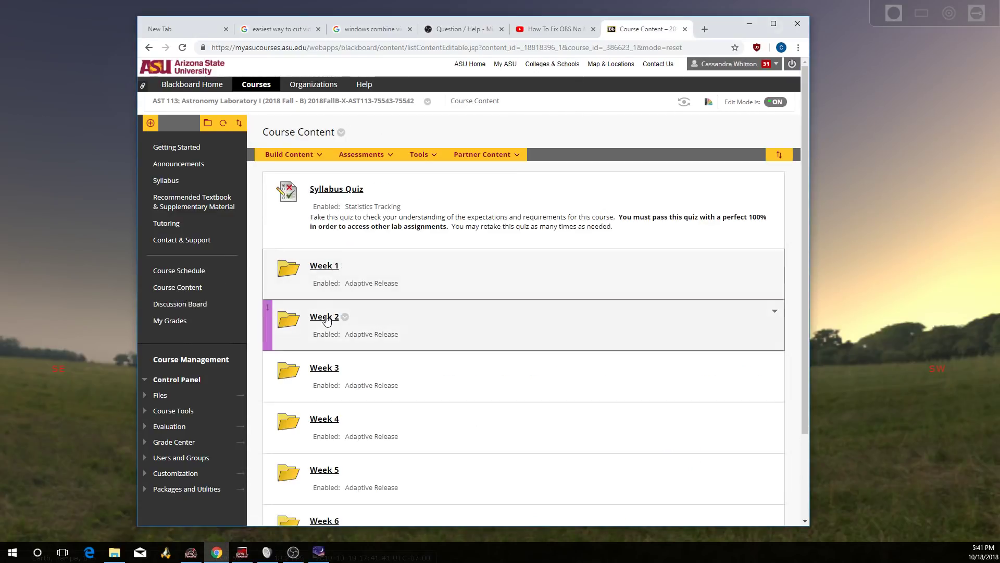
{"action": "left_click", "coordinate": [325, 319]}
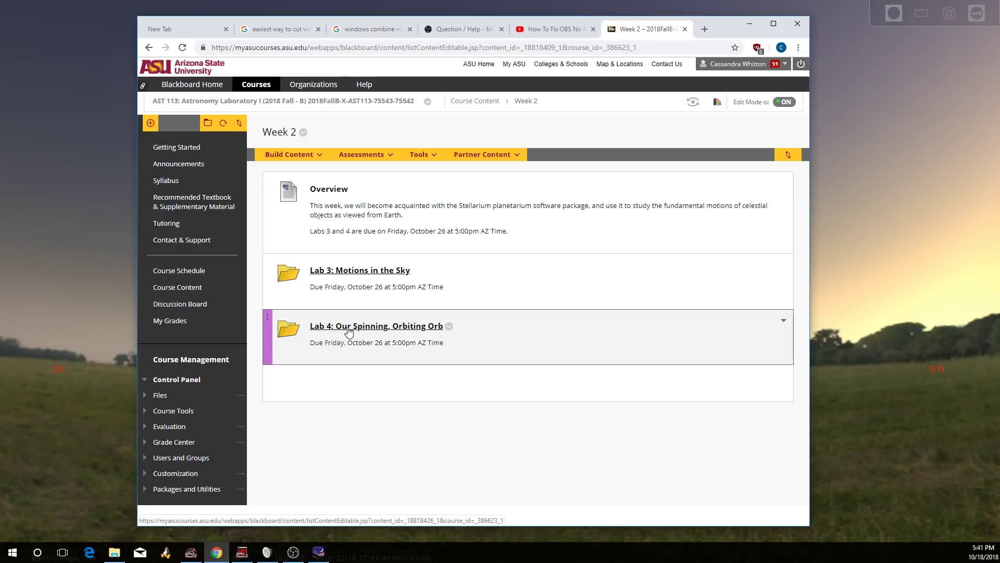
{"action": "left_click", "coordinate": [348, 331]}
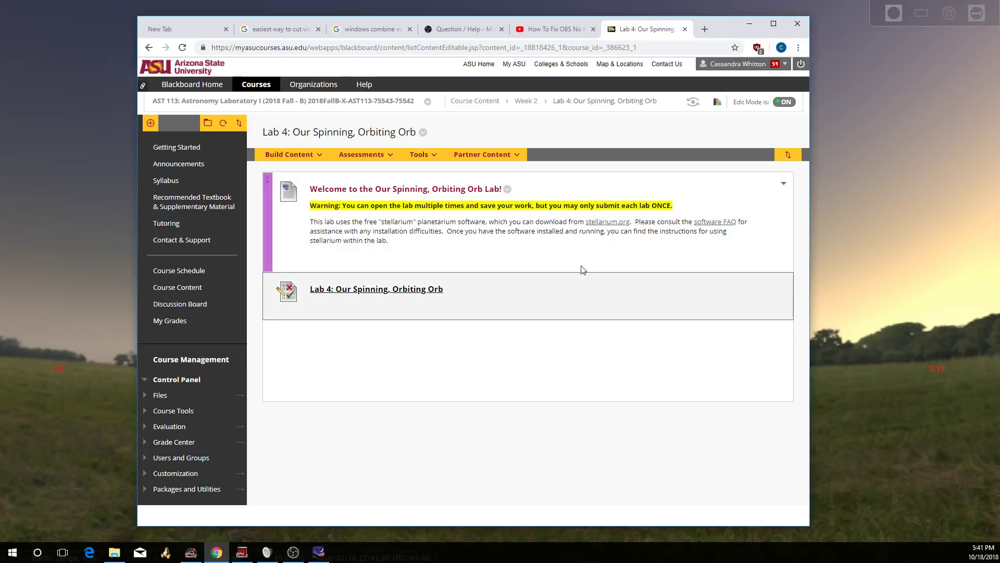
{"action": "right_click", "coordinate": [610, 225]}
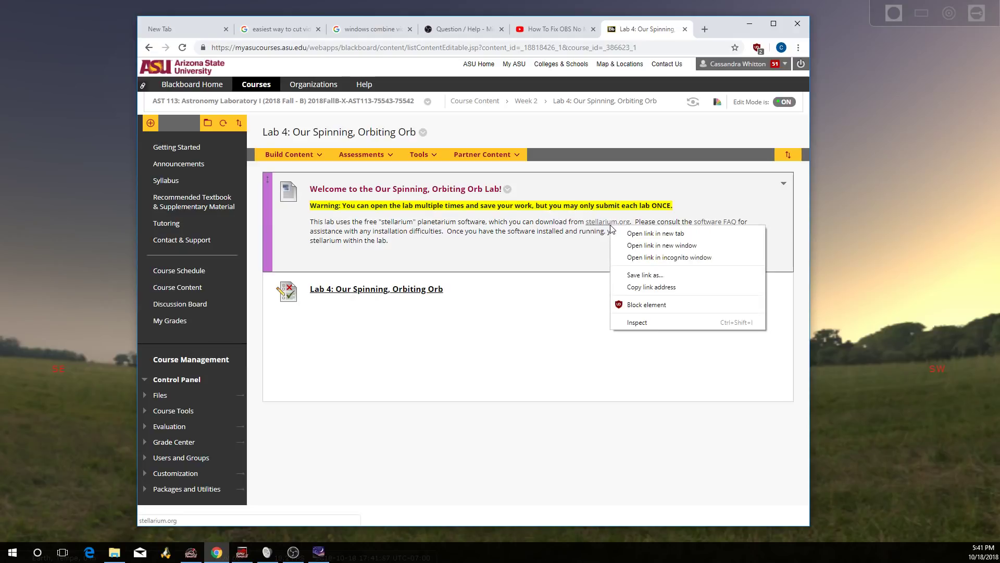
{"action": "left_click", "coordinate": [625, 234]}
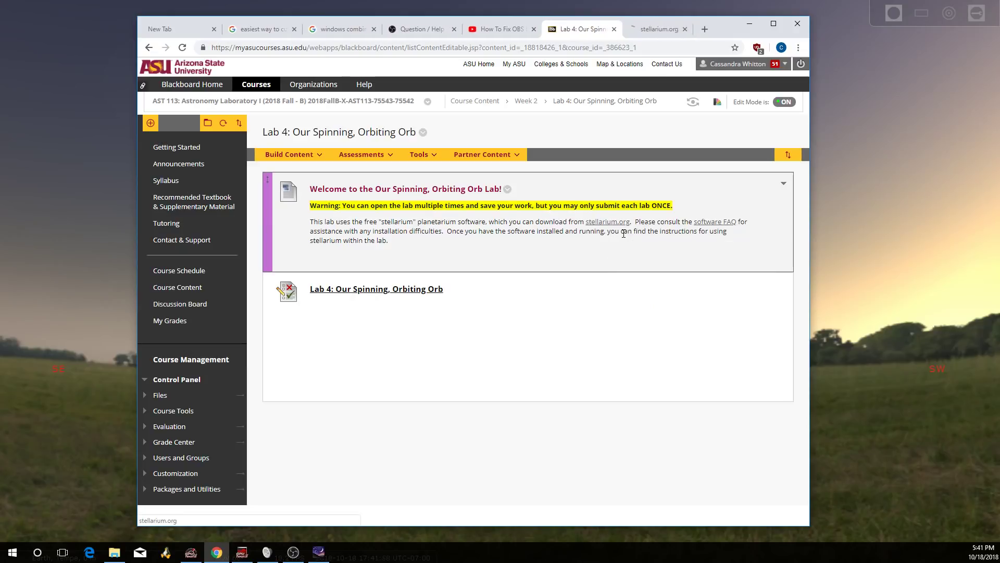
{"action": "left_click", "coordinate": [643, 33]}
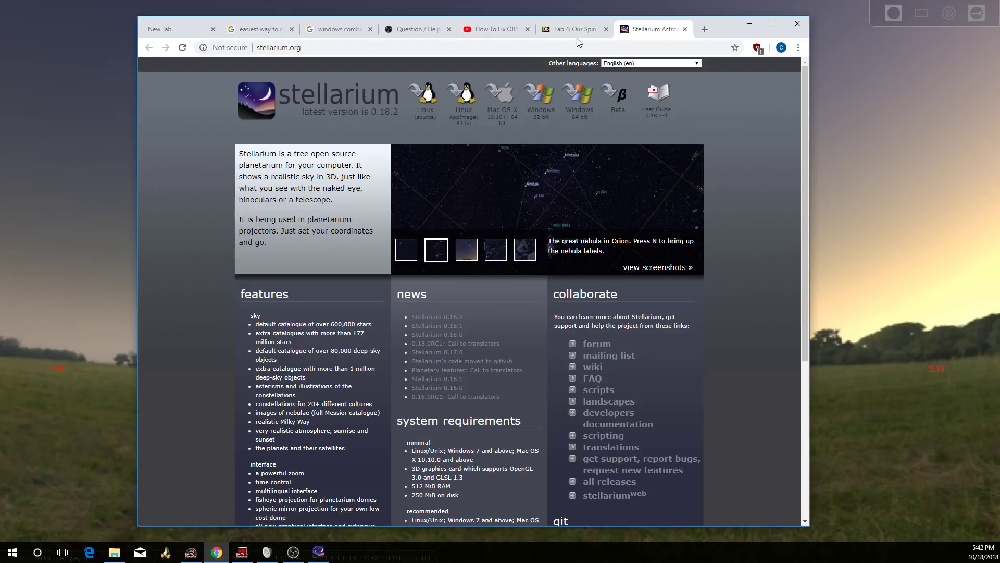
{"action": "left_click", "coordinate": [577, 33]}
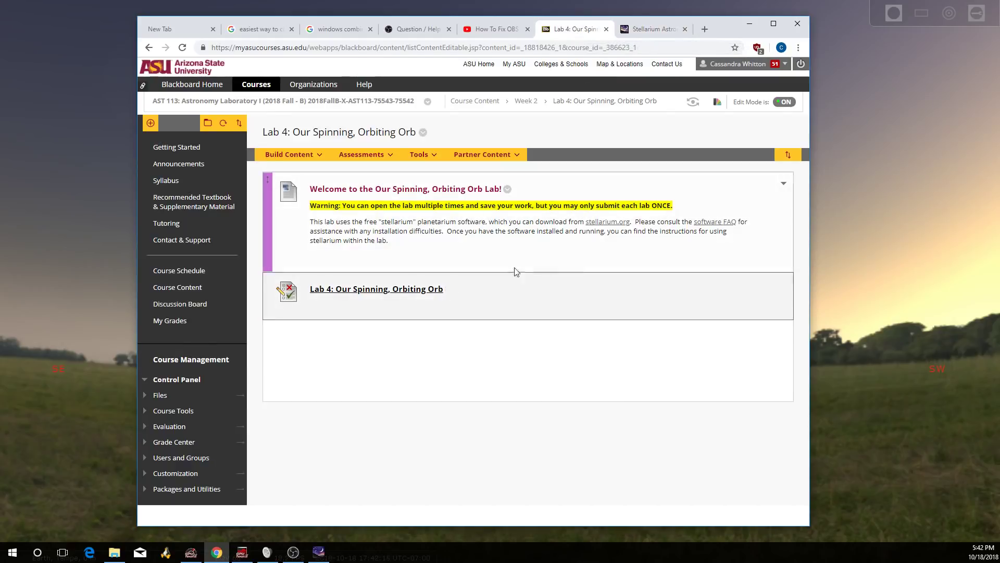
Start the Lab 4 test preview, read down to the Northern Hemisphere instructions, then return to Stellarium
{"action": "left_click", "coordinate": [378, 292]}
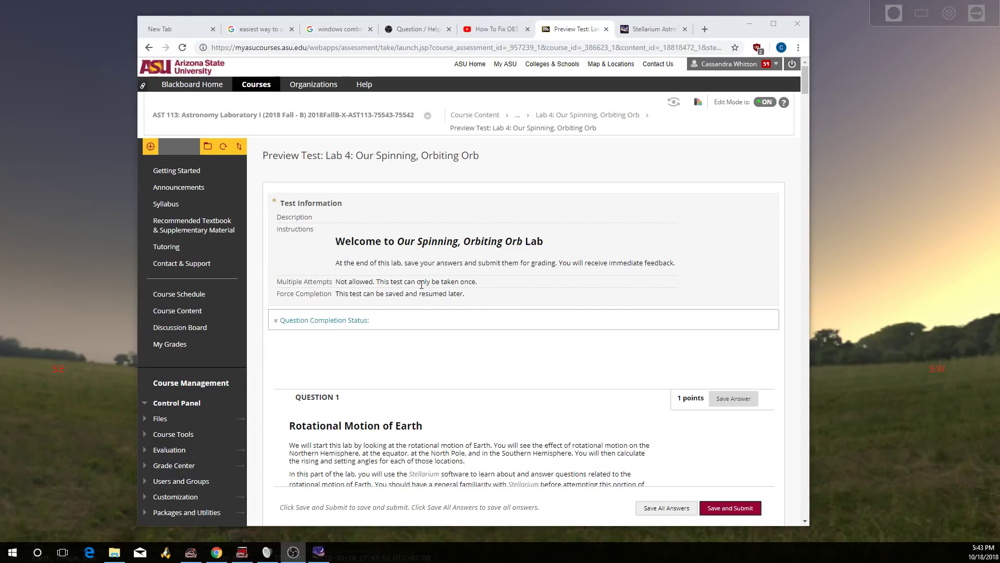
{"action": "scroll", "coordinate": [513, 299], "scroll_direction": "down", "scroll_amount": 2}
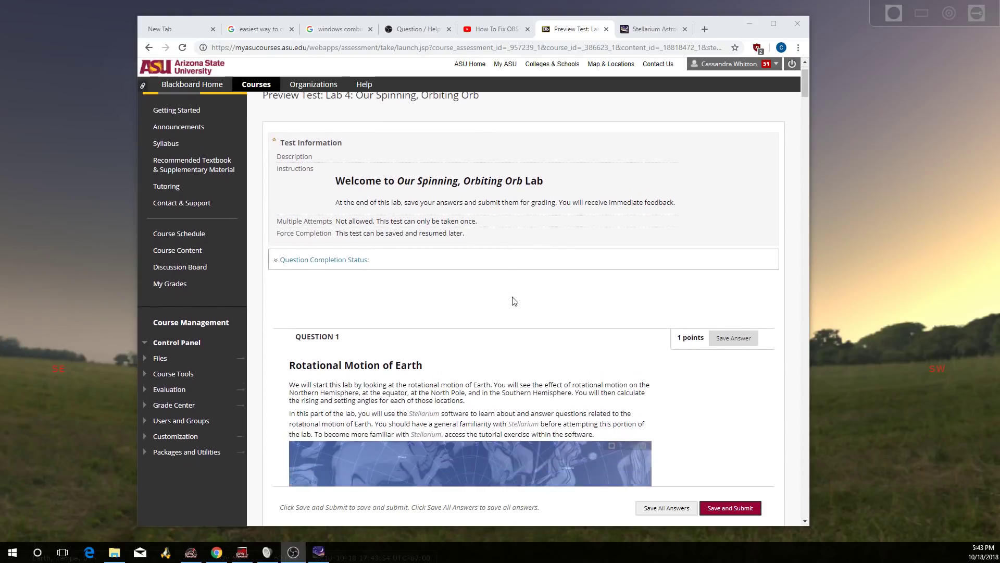
{"action": "scroll", "coordinate": [514, 300], "scroll_direction": "down", "scroll_amount": 1}
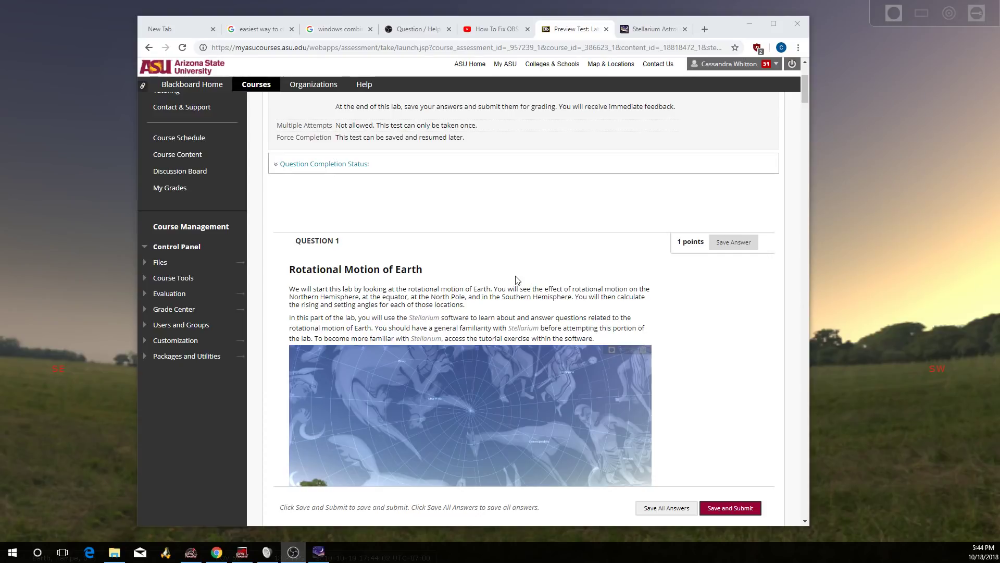
{"action": "scroll", "coordinate": [516, 280], "scroll_direction": "down", "scroll_amount": 1}
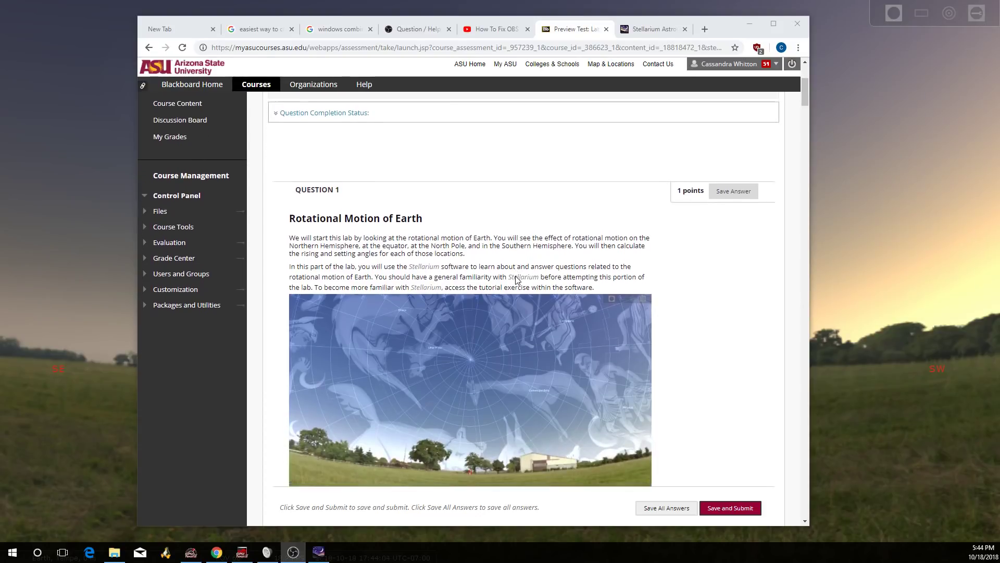
{"action": "scroll", "coordinate": [733, 307], "scroll_direction": "down", "scroll_amount": 4}
{"action": "scroll", "coordinate": [733, 306], "scroll_direction": "down", "scroll_amount": 4}
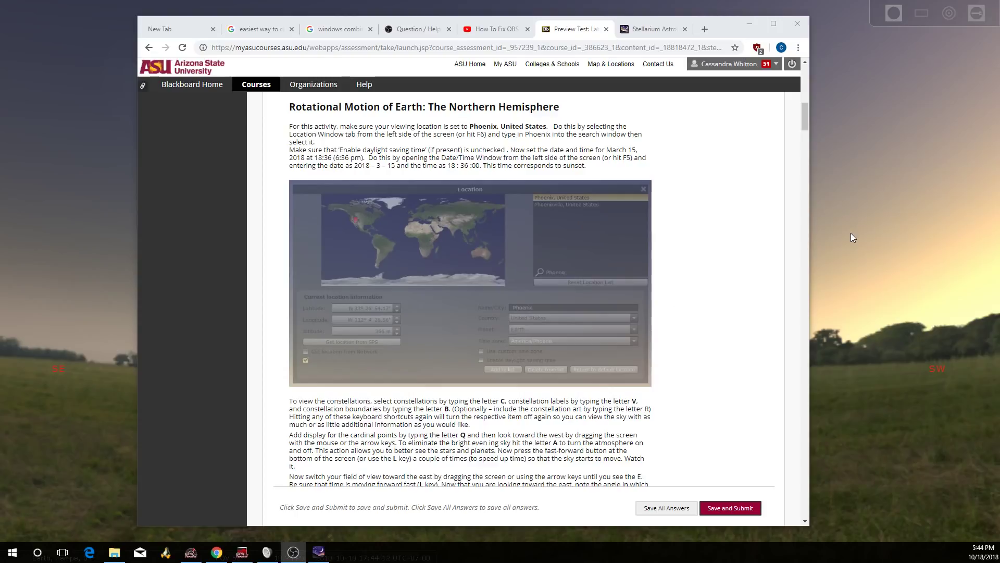
{"action": "left_click", "coordinate": [864, 209]}
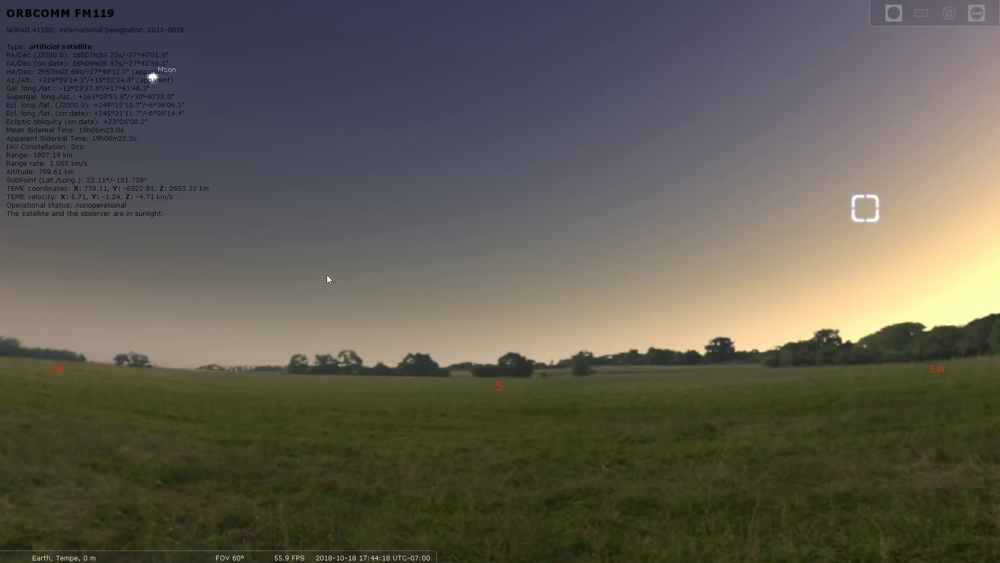
Search 'phoe' in the Location window and pick Phoenix, United States as the observing location
{"action": "mouse_move", "coordinate": [8, 334]}
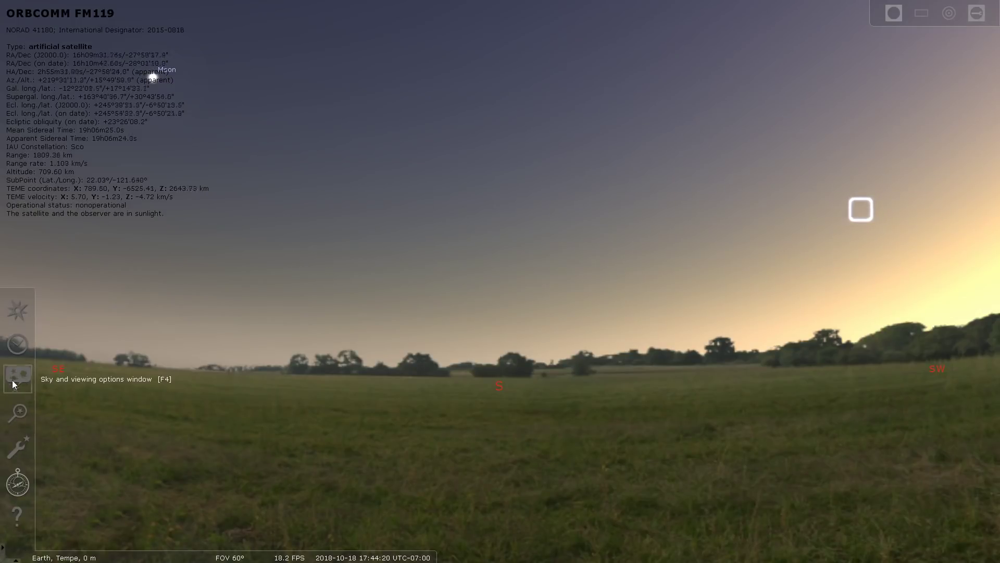
{"action": "left_click", "coordinate": [24, 311]}
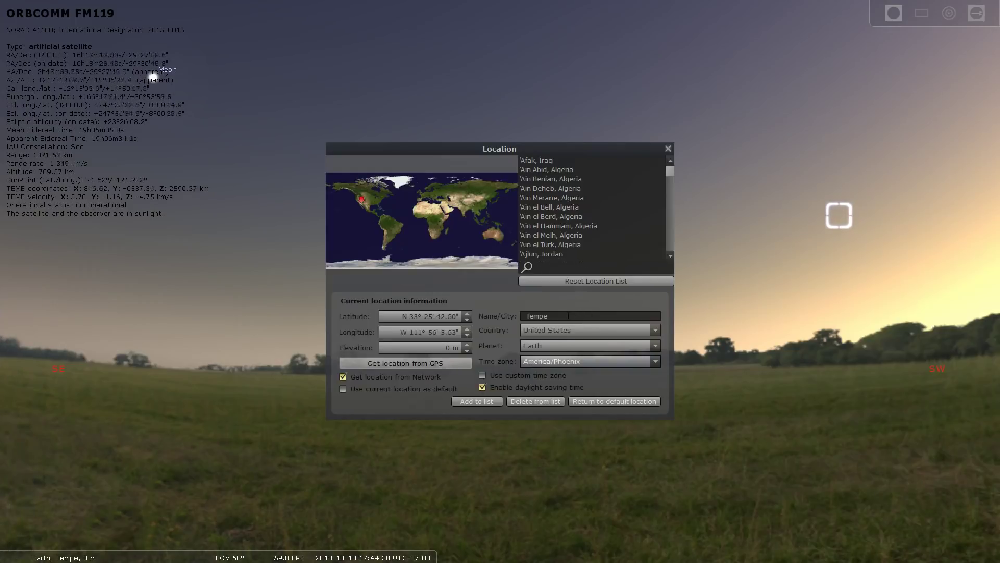
{"action": "type", "text": "phoe"}
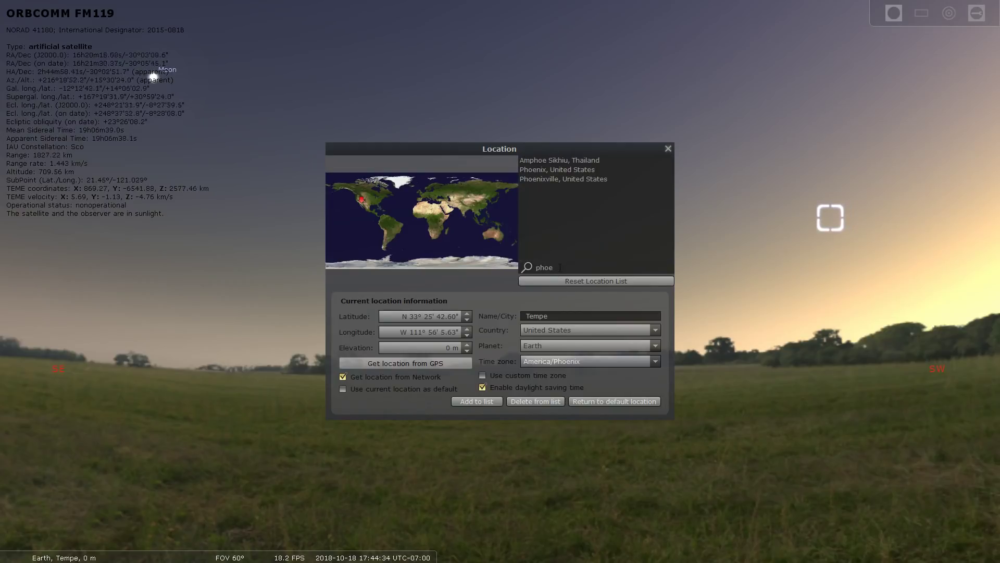
{"action": "left_click", "coordinate": [557, 170]}
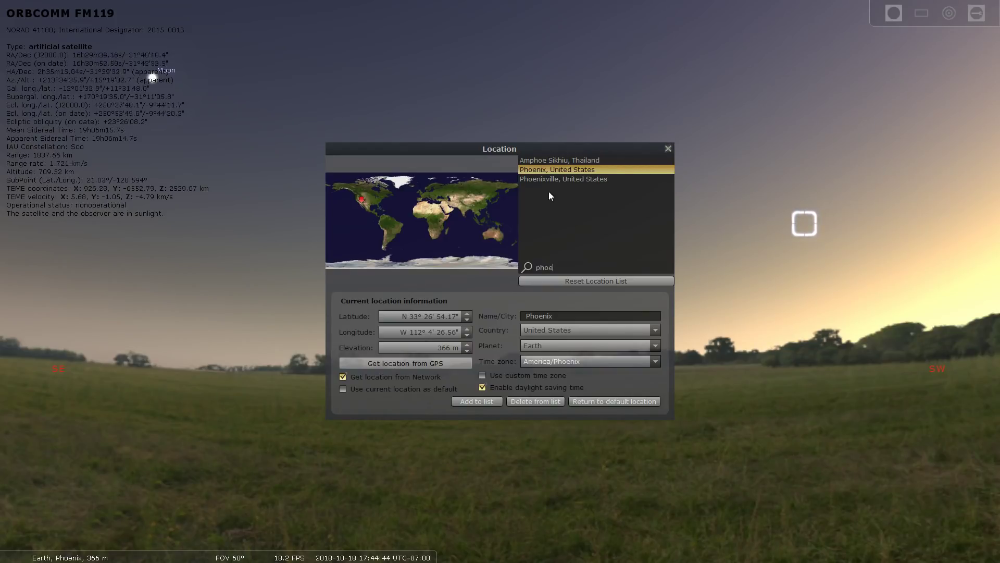
{"action": "left_click", "coordinate": [668, 149]}
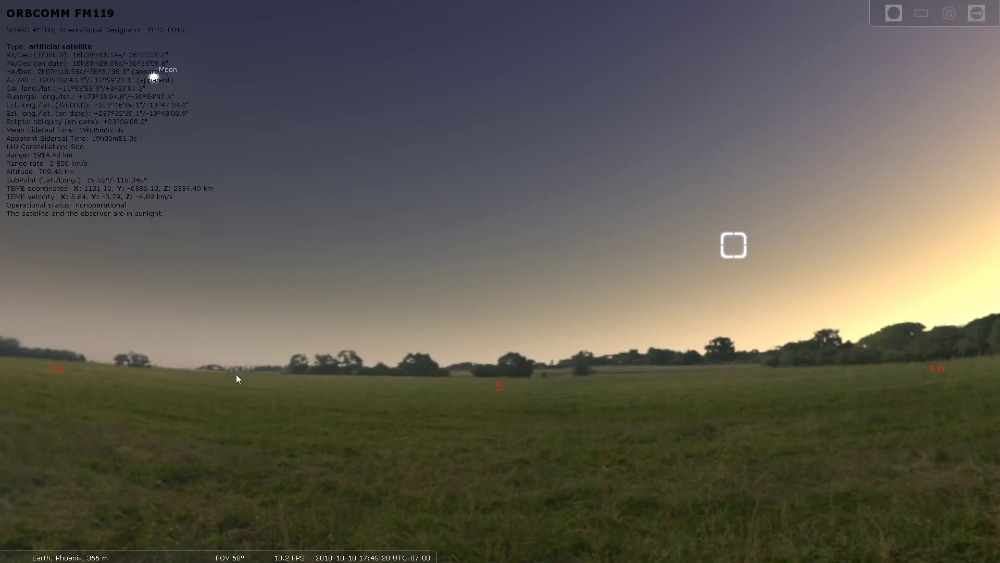
Deselect the ORBCOMM FM119 satellite and set the date to 15 March 2018
{"action": "right_click", "coordinate": [237, 377]}
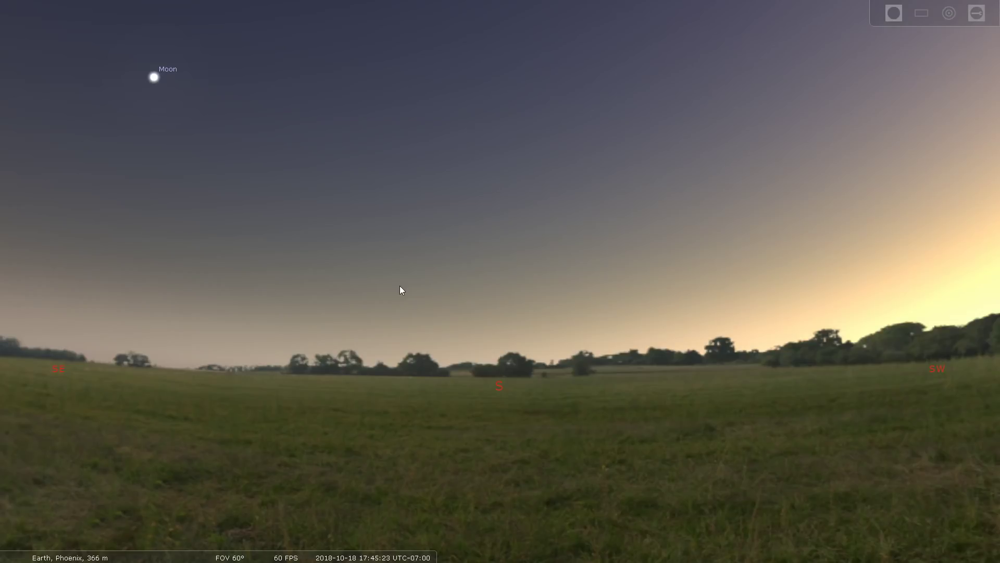
{"action": "mouse_move", "coordinate": [11, 347]}
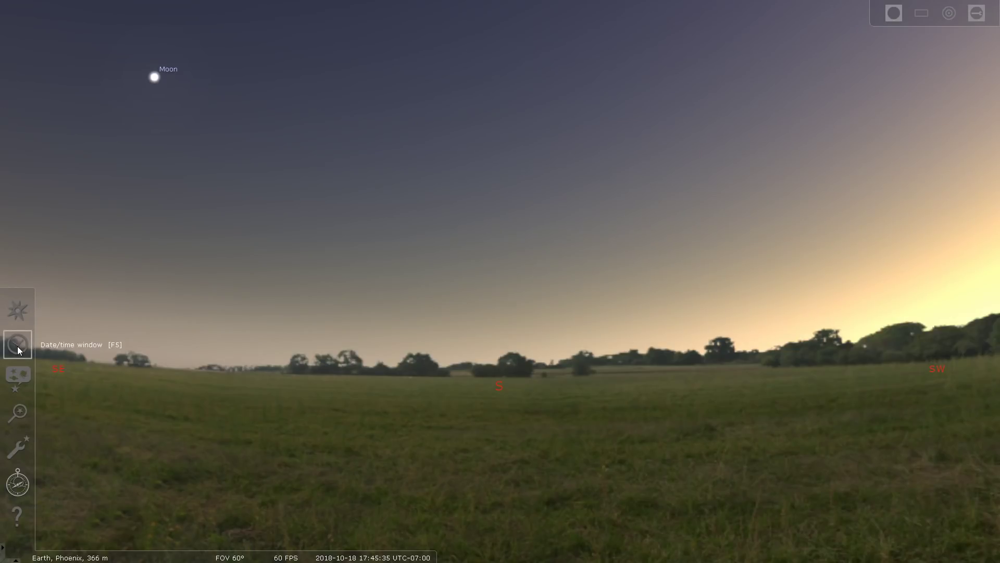
{"action": "left_click", "coordinate": [19, 350]}
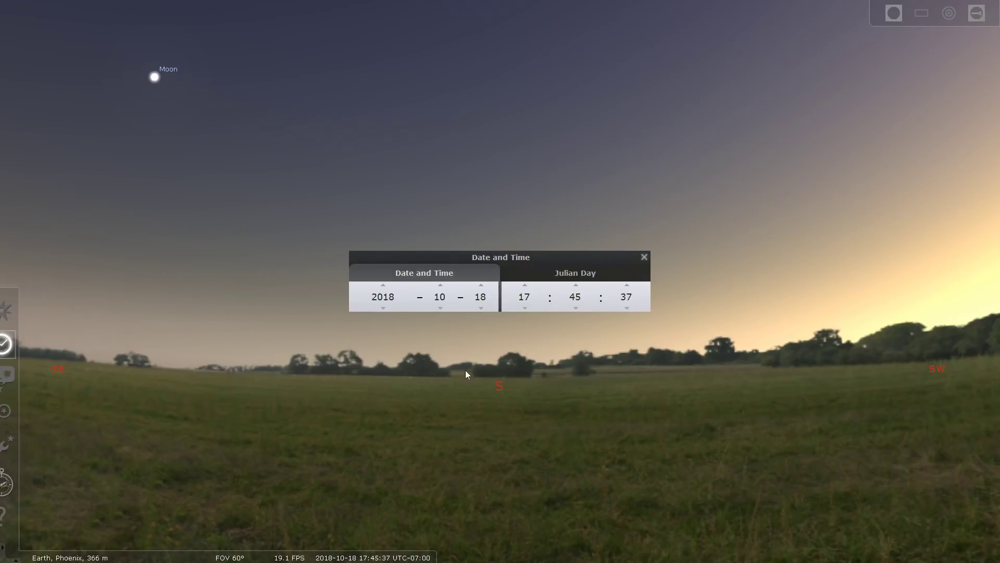
{"action": "left_click_drag", "start_coordinate": [436, 302], "coordinate": [450, 298]}
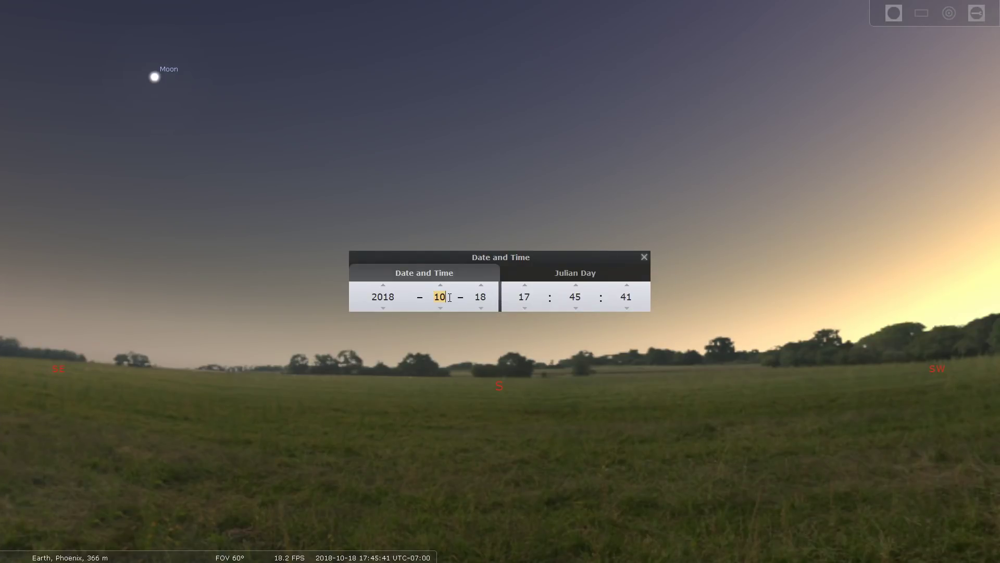
{"action": "type", "text": "5"}
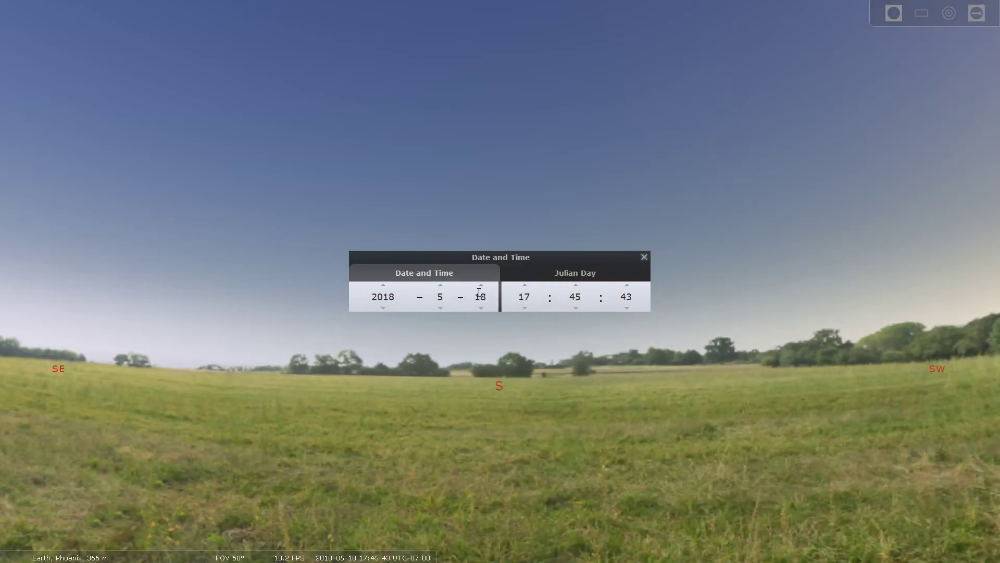
{"action": "left_click_drag", "start_coordinate": [477, 296], "coordinate": [487, 300]}
{"action": "type", "text": "5"}
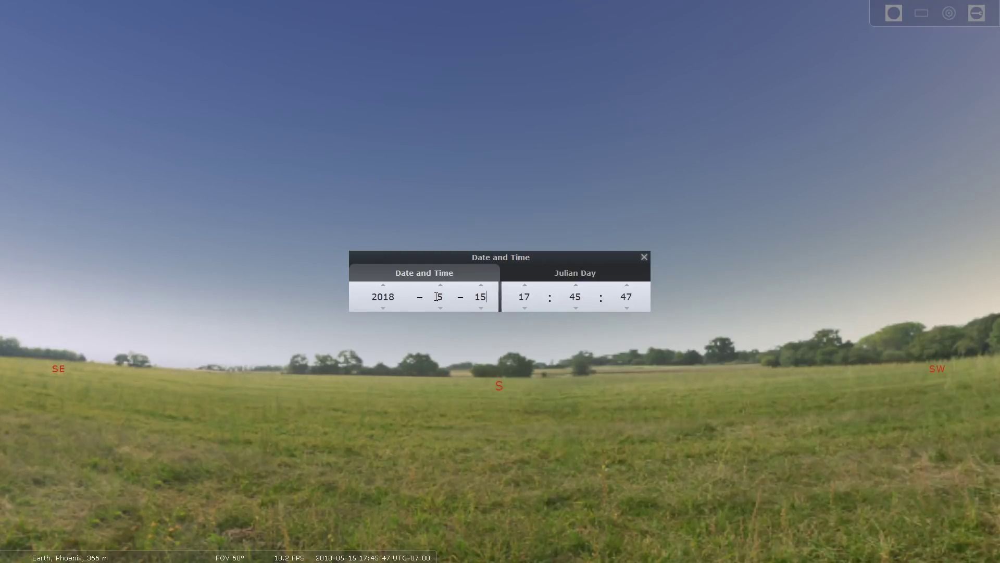
{"action": "left_click_drag", "start_coordinate": [436, 296], "coordinate": [445, 298]}
{"action": "type", "text": "3"}
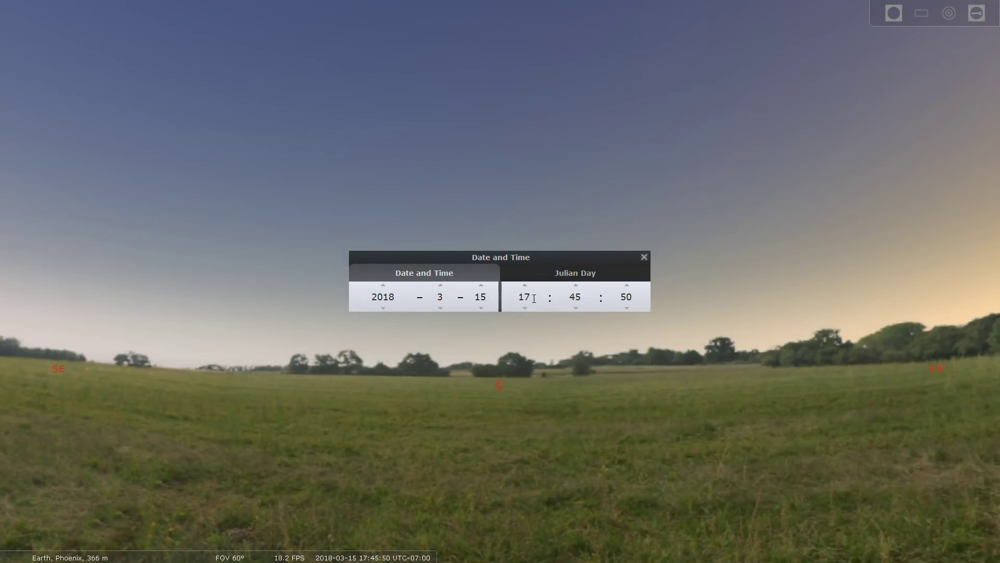
Set the time to 18:36 with 0 seconds
{"action": "left_click_drag", "start_coordinate": [531, 297], "coordinate": [527, 297]}
{"action": "type", "text": "8"}
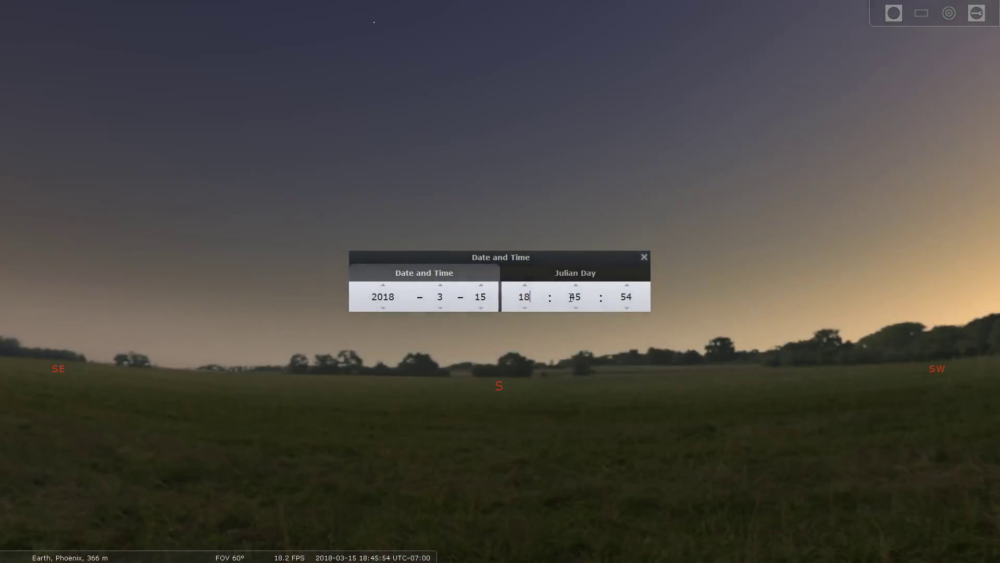
{"action": "left_click_drag", "start_coordinate": [569, 297], "coordinate": [654, 298]}
{"action": "type", "text": "36"}
{"action": "key", "text": "Home"}
{"action": "key", "text": "shift+End"}
{"action": "type", "text": "0"}
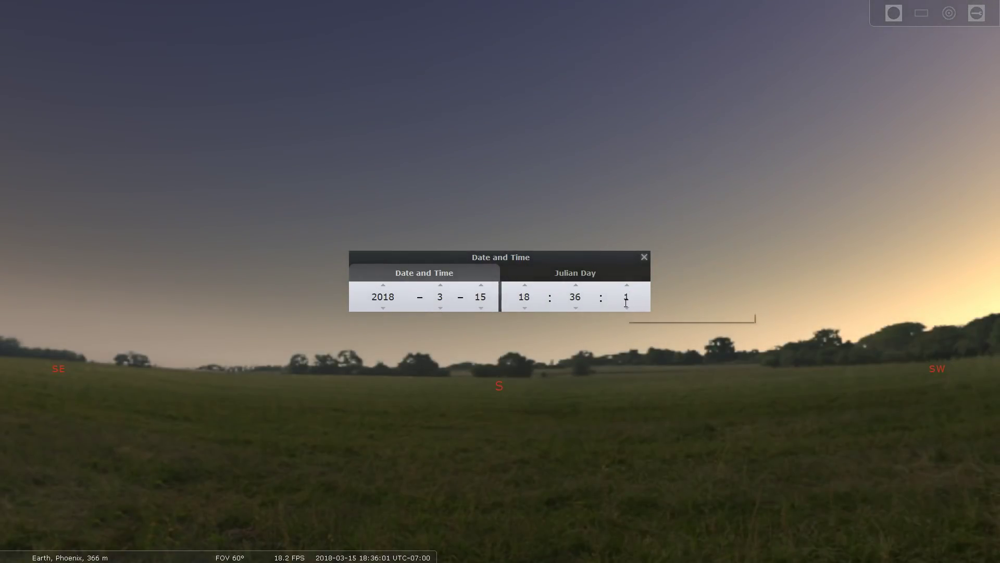
{"action": "mouse_move", "coordinate": [327, 542]}
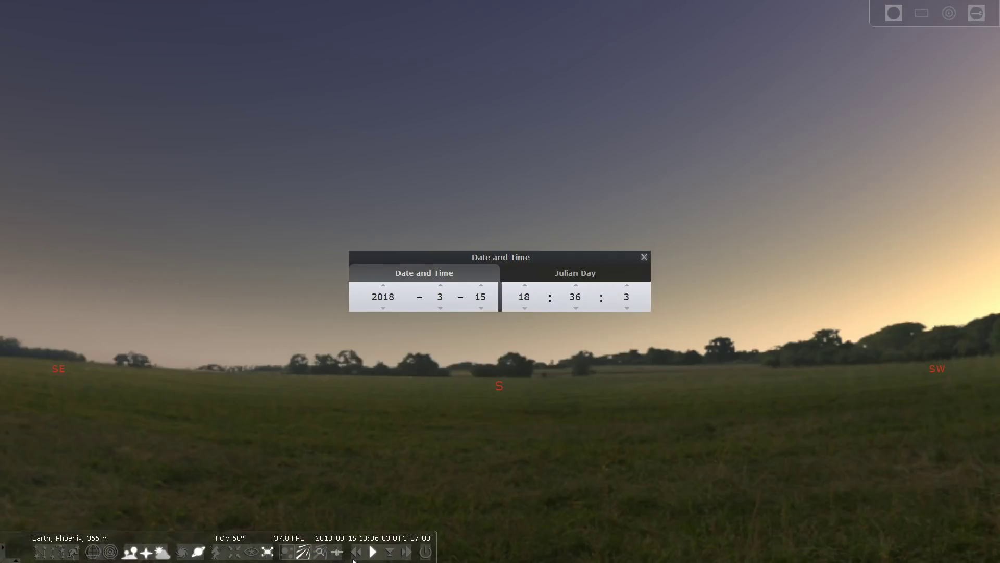
Set the time rate to zero with the play/pause button, freezing the sky at 18:36:05
{"action": "left_click", "coordinate": [374, 552]}
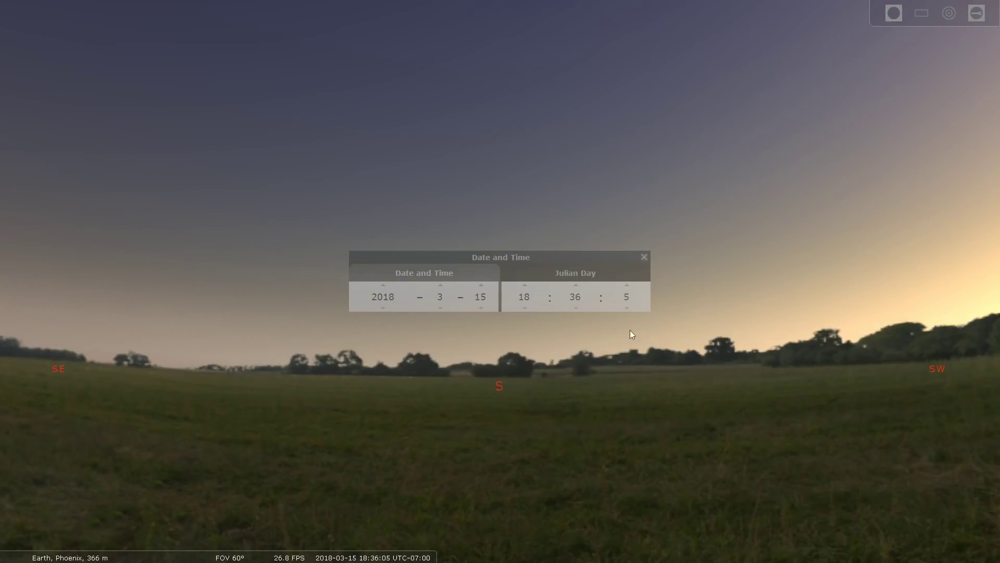
{"action": "mouse_move", "coordinate": [2, 338]}
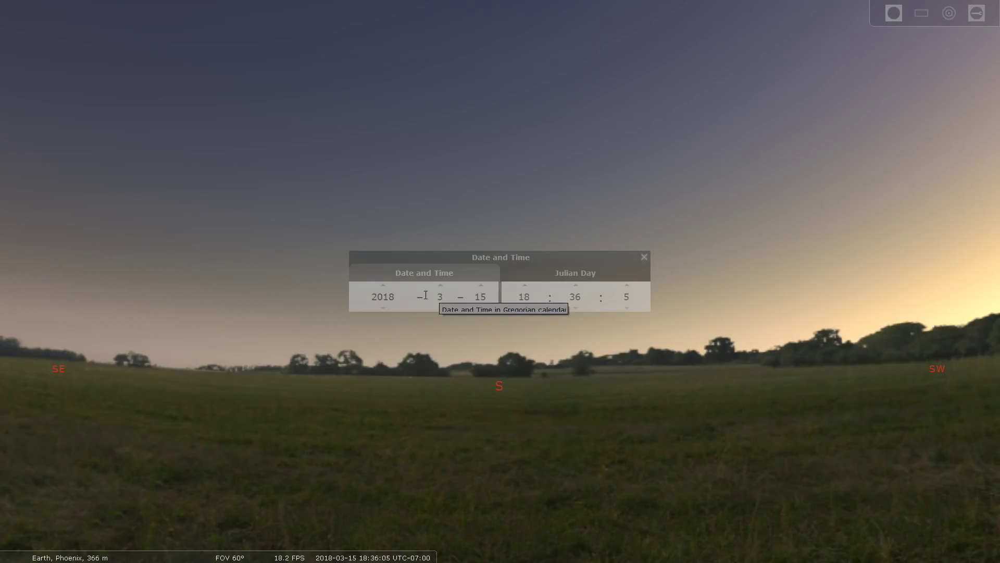
{"action": "mouse_move", "coordinate": [2, 547]}
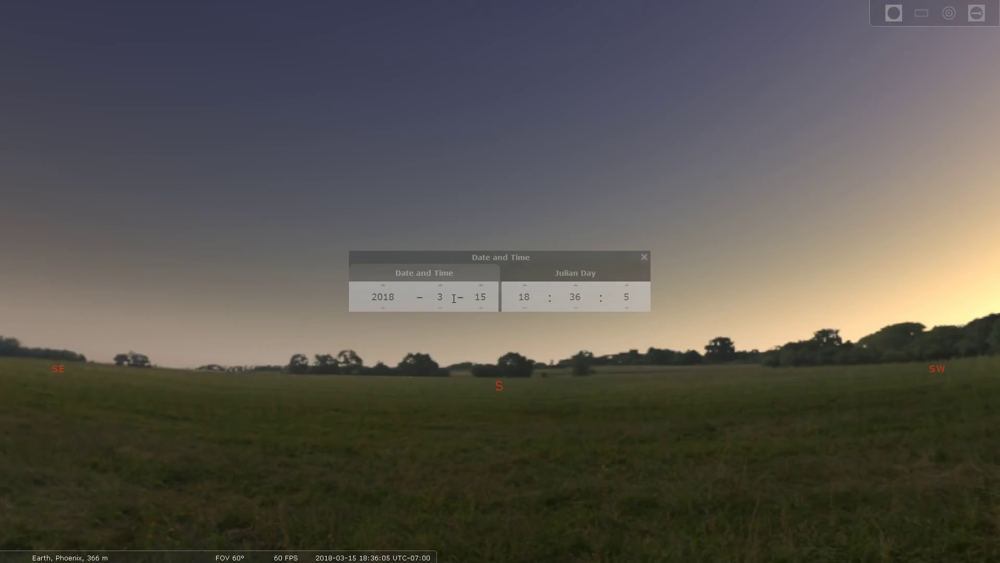
{"action": "mouse_move", "coordinate": [15, 459]}
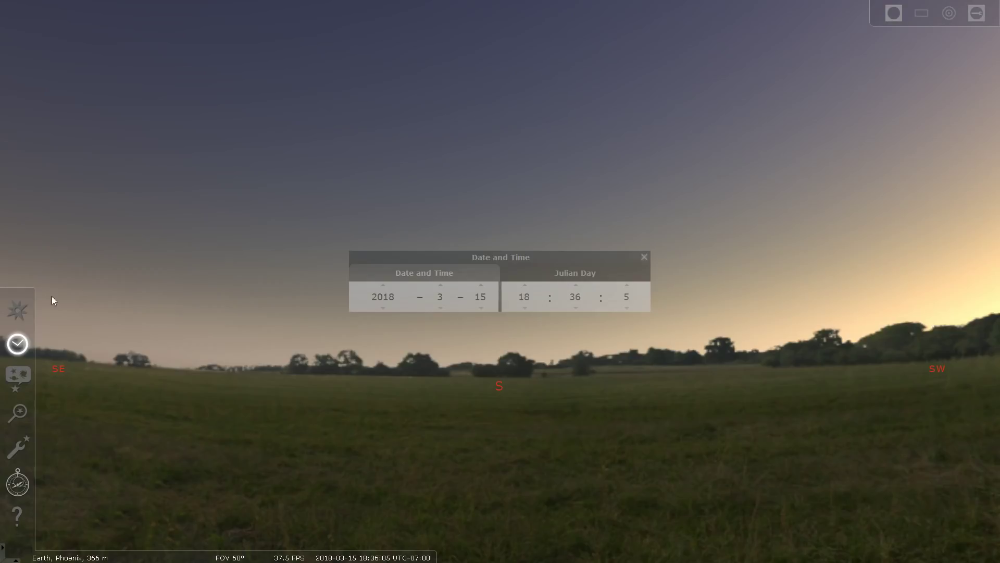
Close the Date and Time window, tilt the view up, and draw the constellation lines
{"action": "left_click", "coordinate": [644, 257]}
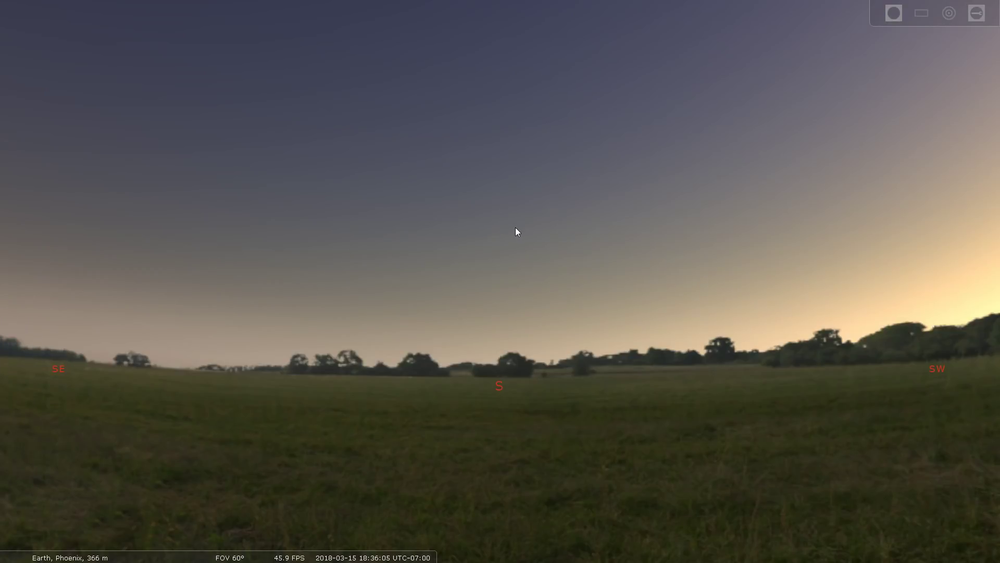
{"action": "left_click_drag", "start_coordinate": [516, 231], "coordinate": [548, 311]}
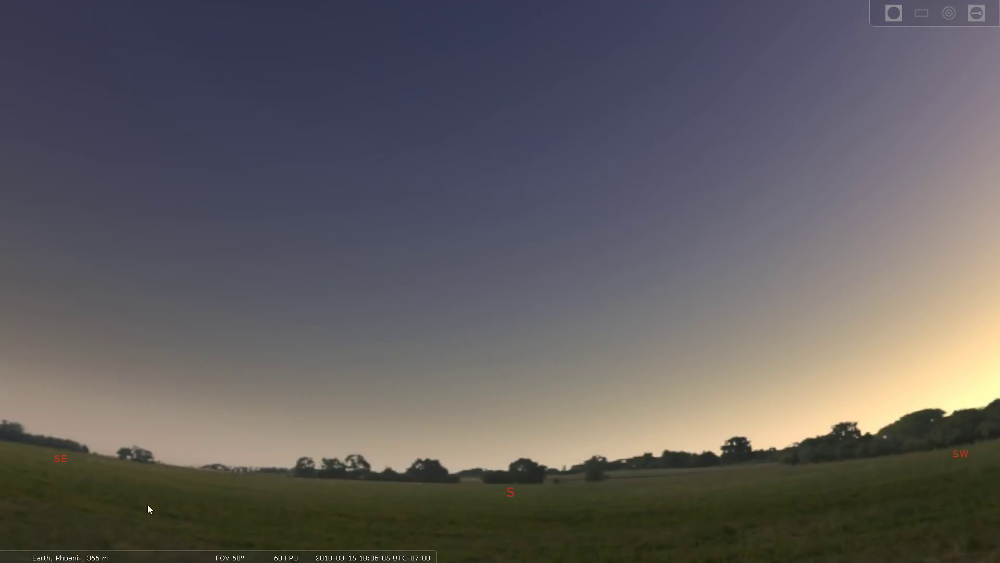
{"action": "mouse_move", "coordinate": [58, 561]}
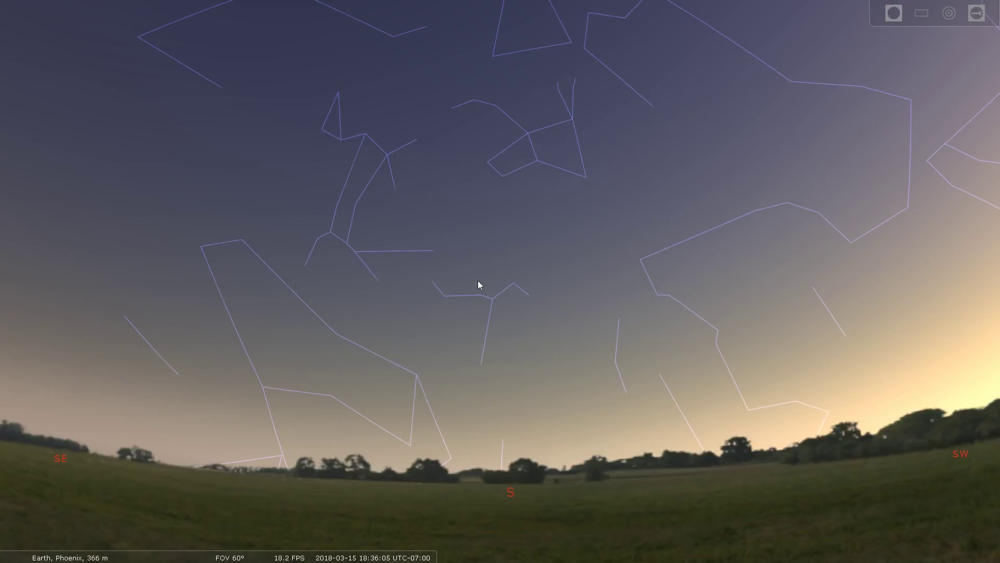
Show constellation names with V and reframe the southern constellations, adding grid and boundaries
{"action": "key", "text": "v"}
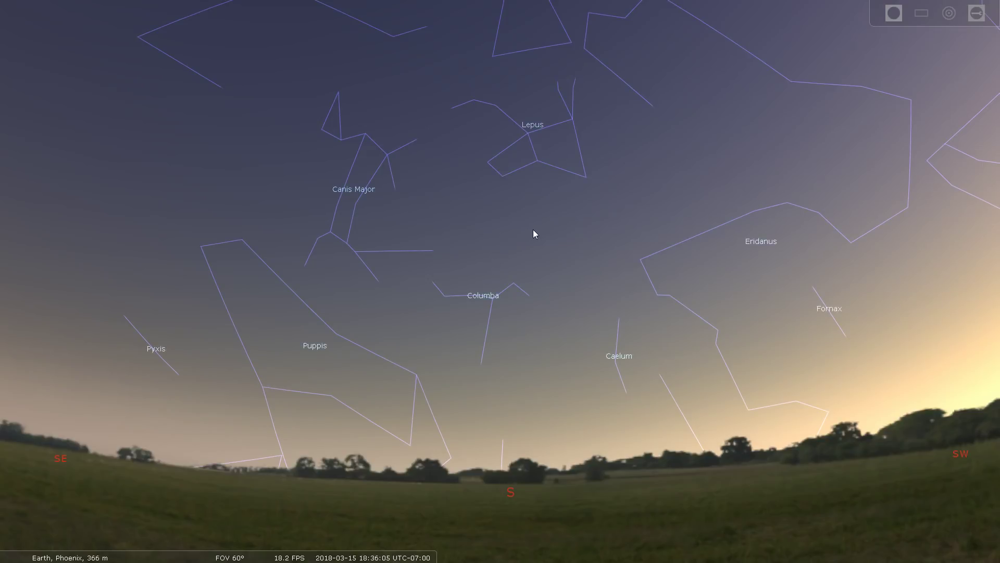
{"action": "left_click_drag", "start_coordinate": [533, 231], "coordinate": [512, 261]}
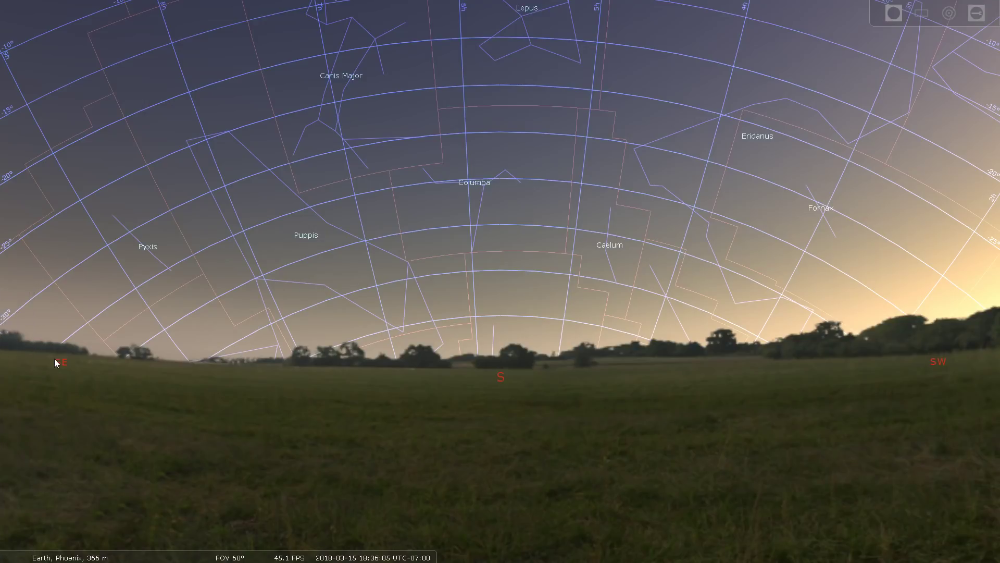
{"action": "mouse_move", "coordinate": [20, 375]}
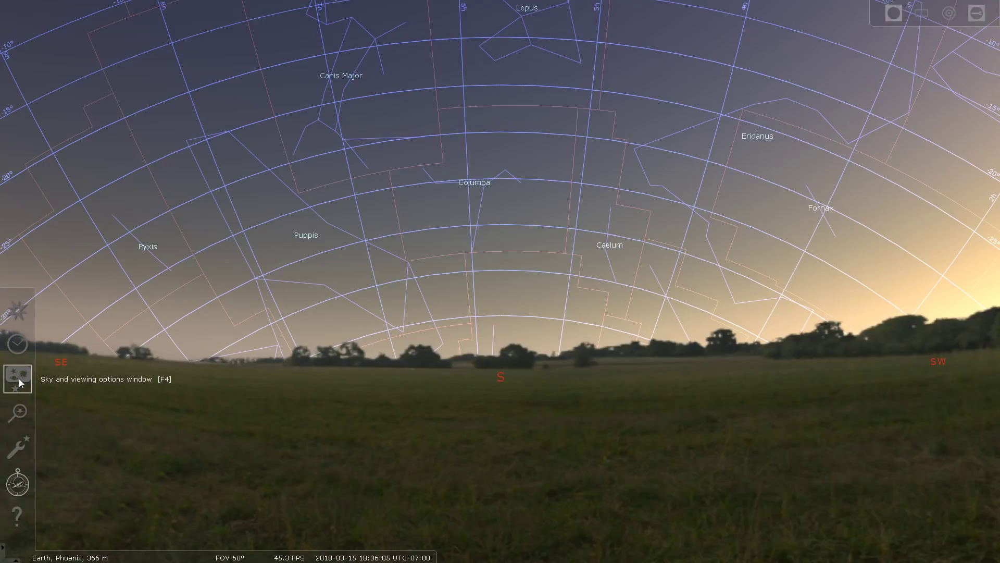
Open the Sky and viewing options window (F4) and move it to the right side
{"action": "left_click", "coordinate": [18, 378]}
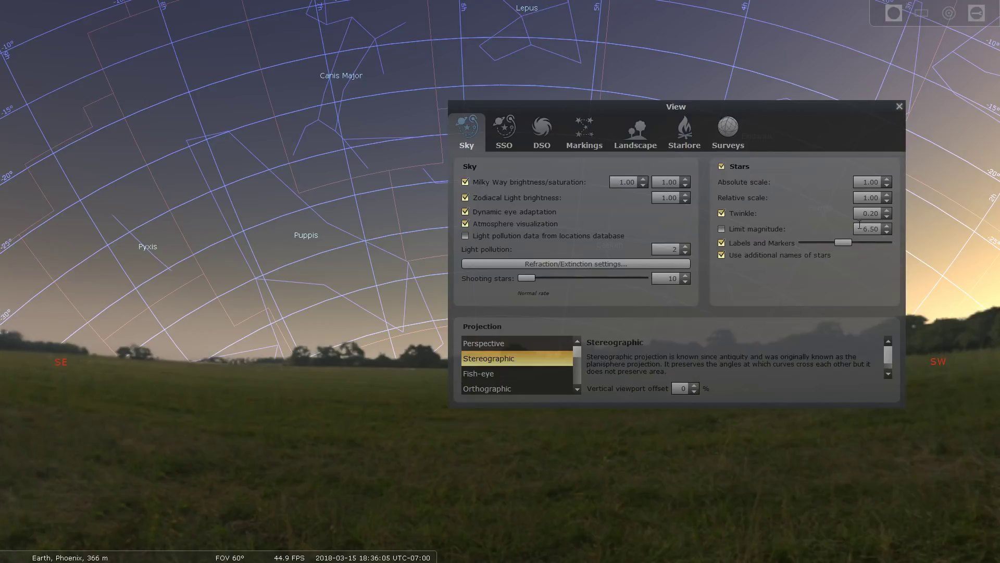
{"action": "left_click_drag", "start_coordinate": [820, 112], "coordinate": [800, 199]}
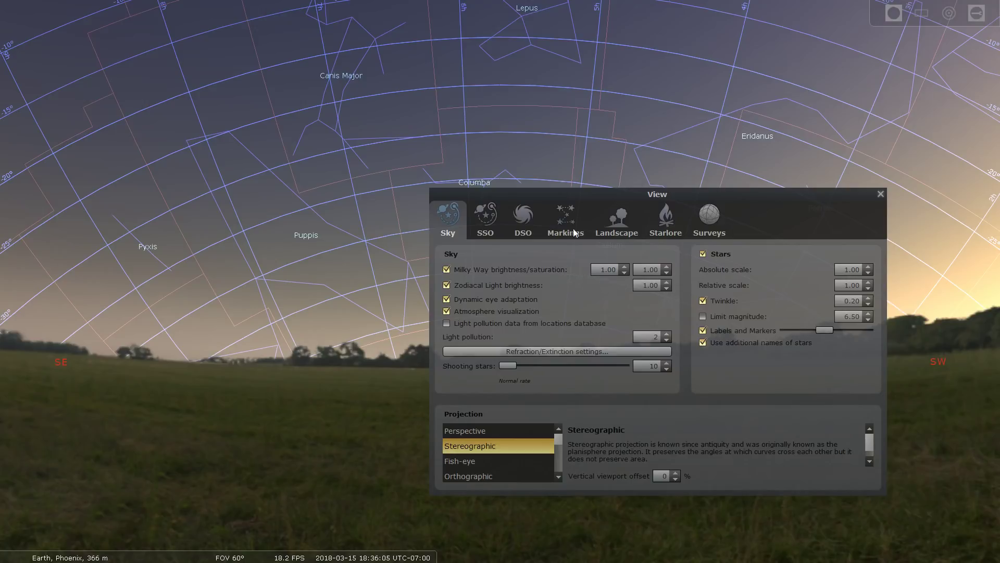
{"action": "left_click_drag", "start_coordinate": [623, 199], "coordinate": [731, 199]}
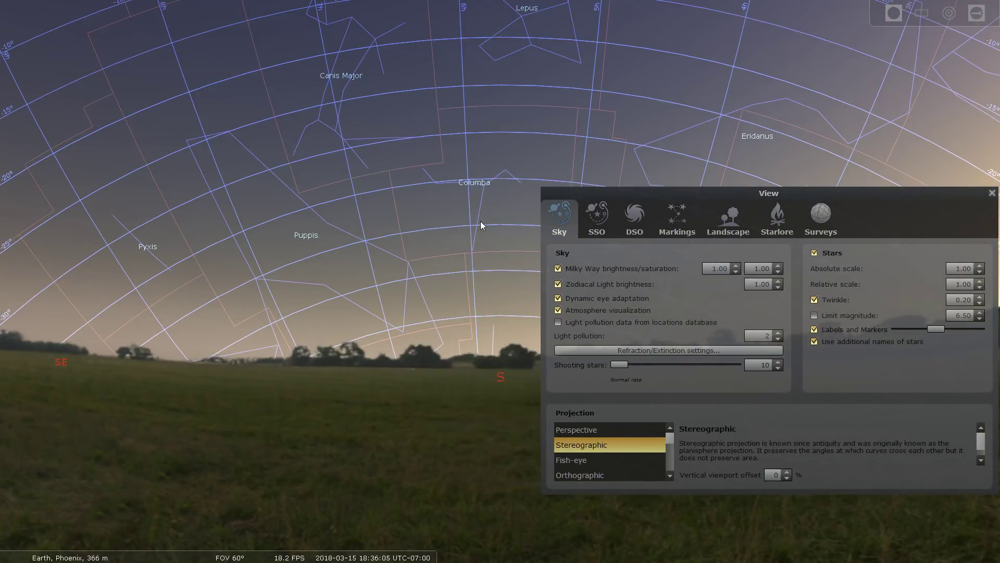
{"action": "left_click_drag", "start_coordinate": [480, 221], "coordinate": [464, 279]}
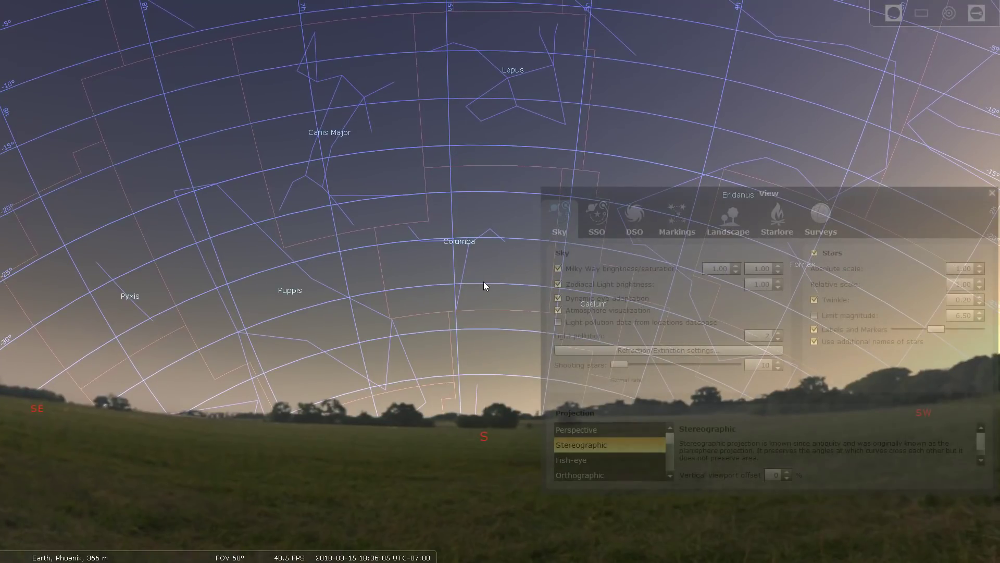
{"action": "mouse_move", "coordinate": [162, 553]}
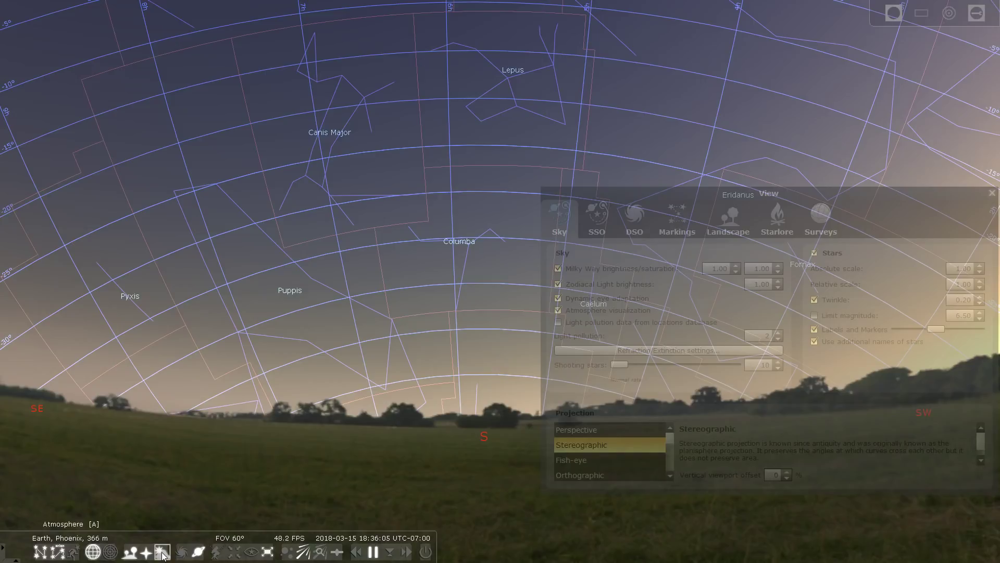
Turn off the atmosphere, toggle the equatorial grid, and pan the sky so Canopus rises
{"action": "left_click", "coordinate": [162, 553]}
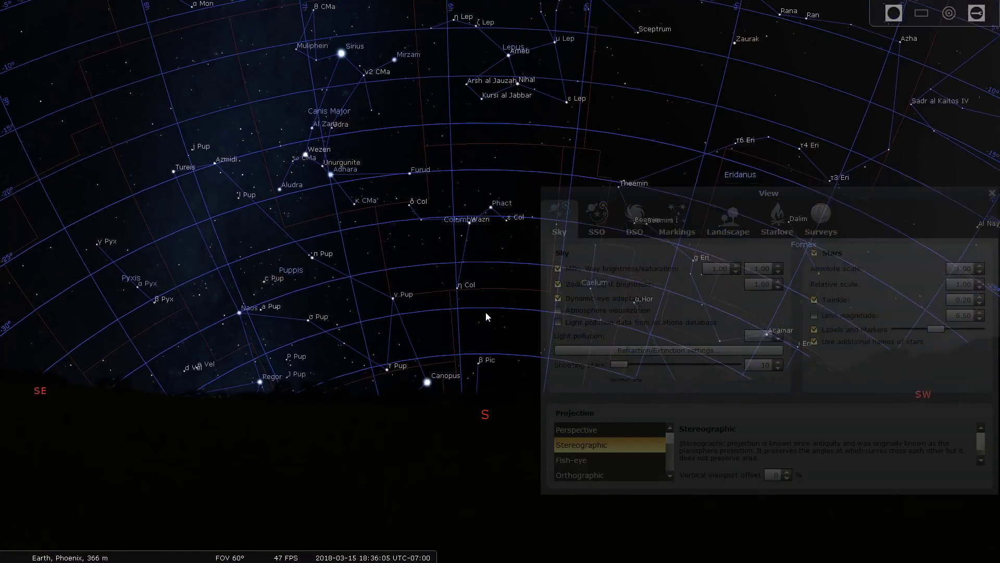
{"action": "left_click_drag", "start_coordinate": [480, 311], "coordinate": [490, 377]}
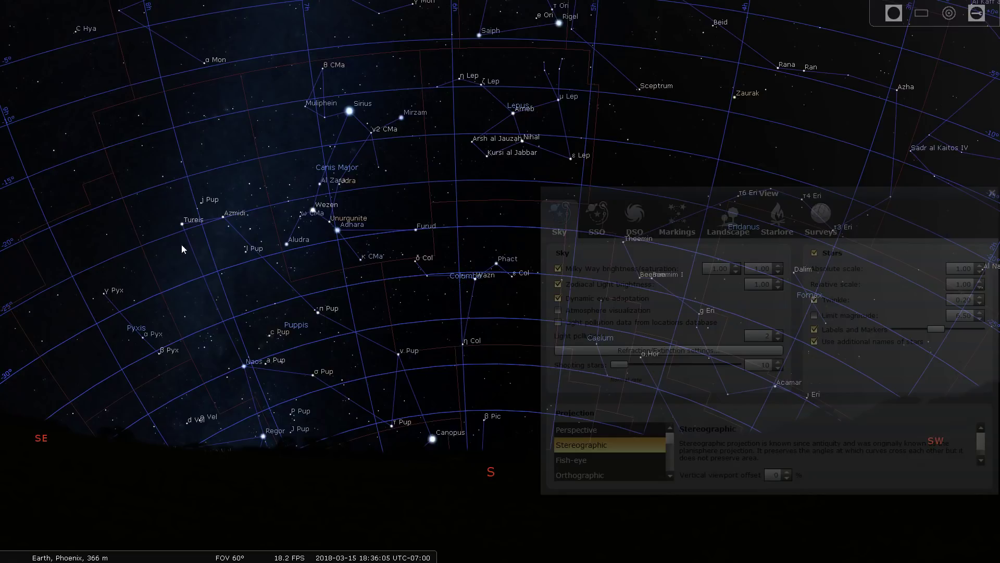
{"action": "key", "text": "e"}
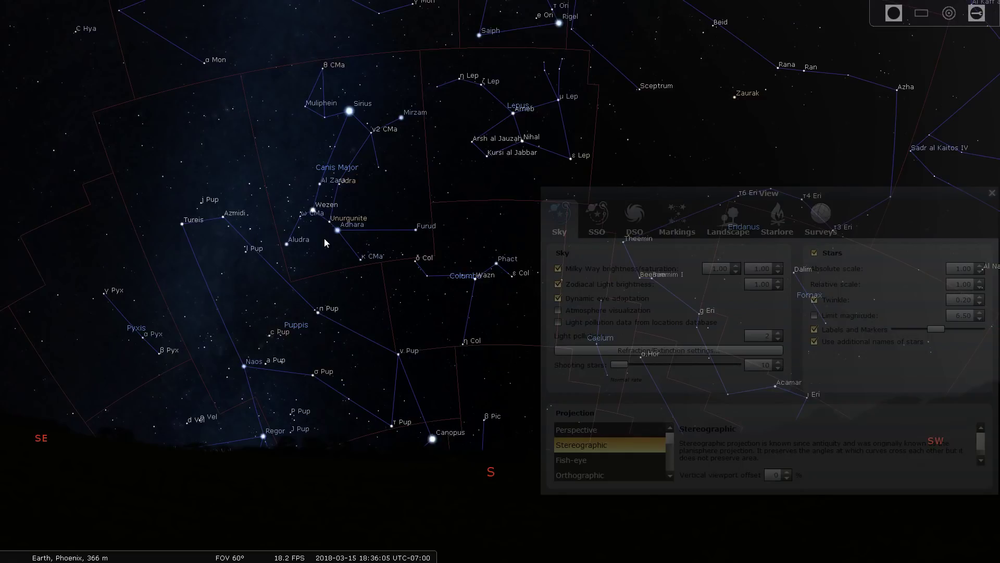
{"action": "key", "text": "e"}
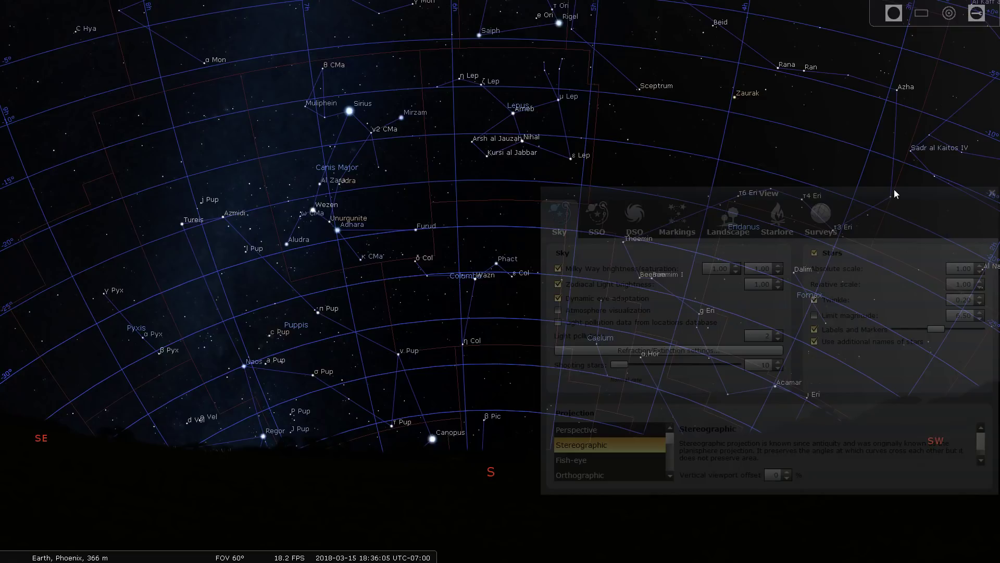
{"action": "left_click_drag", "start_coordinate": [896, 195], "coordinate": [864, 187]}
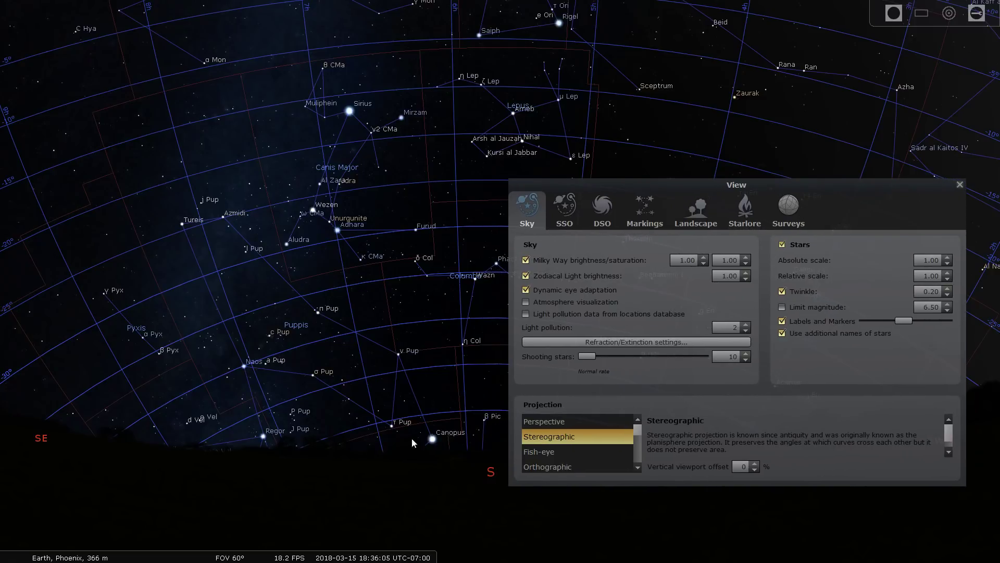
{"action": "left_click_drag", "start_coordinate": [439, 425], "coordinate": [431, 304]}
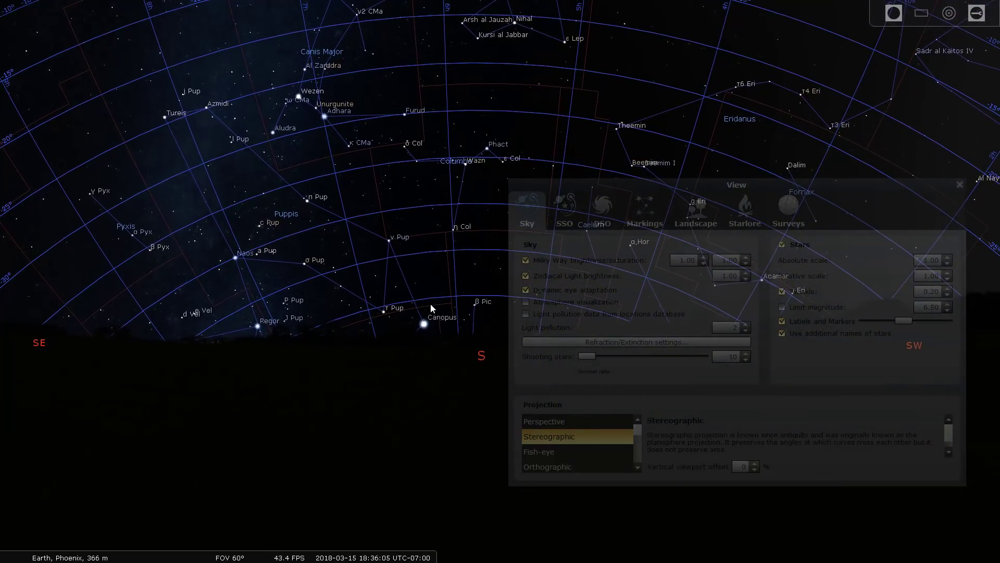
{"action": "left_click_drag", "start_coordinate": [468, 342], "coordinate": [411, 318]}
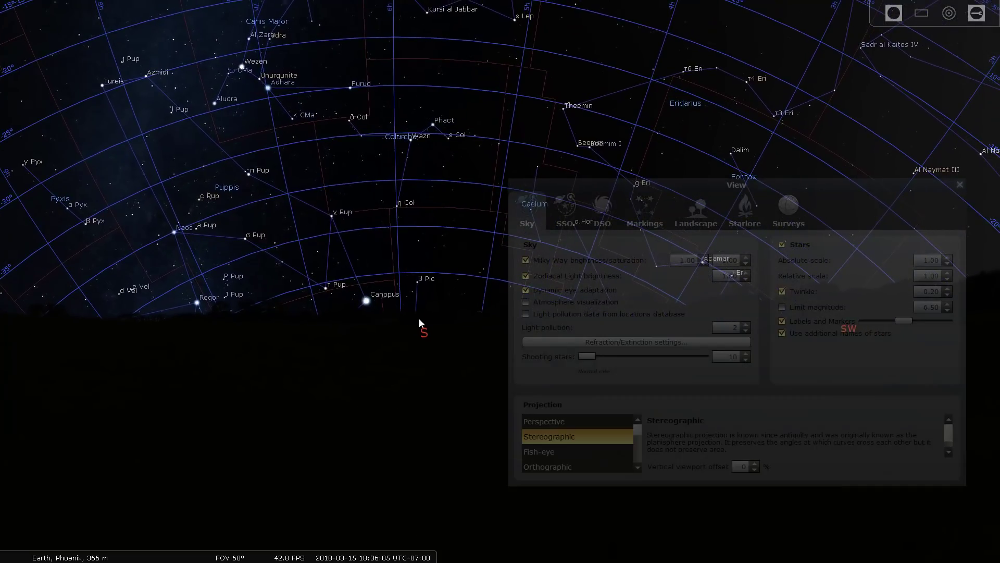
Hide the ground to see Sirius and Rigel below the horizon, then close the options window and restore the horizon
{"action": "key", "text": "g"}
{"action": "mouse_move", "coordinate": [440, 475]}
{"action": "left_mouse_down"}
{"action": "mouse_move", "coordinate": [452, 450]}
{"action": "mouse_move", "coordinate": [463, 263]}
{"action": "mouse_move", "coordinate": [478, 246]}
{"action": "mouse_move", "coordinate": [471, 494]}
{"action": "left_mouse_up"}
{"action": "left_click_drag", "start_coordinate": [427, 370], "coordinate": [447, 489]}
{"action": "left_click", "coordinate": [960, 184]}
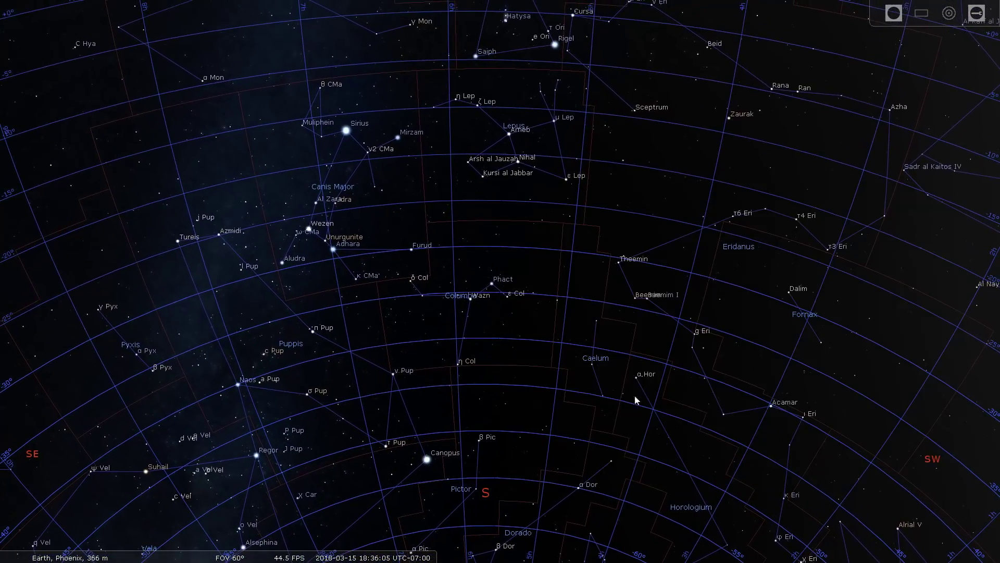
{"action": "left_click_drag", "start_coordinate": [571, 442], "coordinate": [578, 373]}
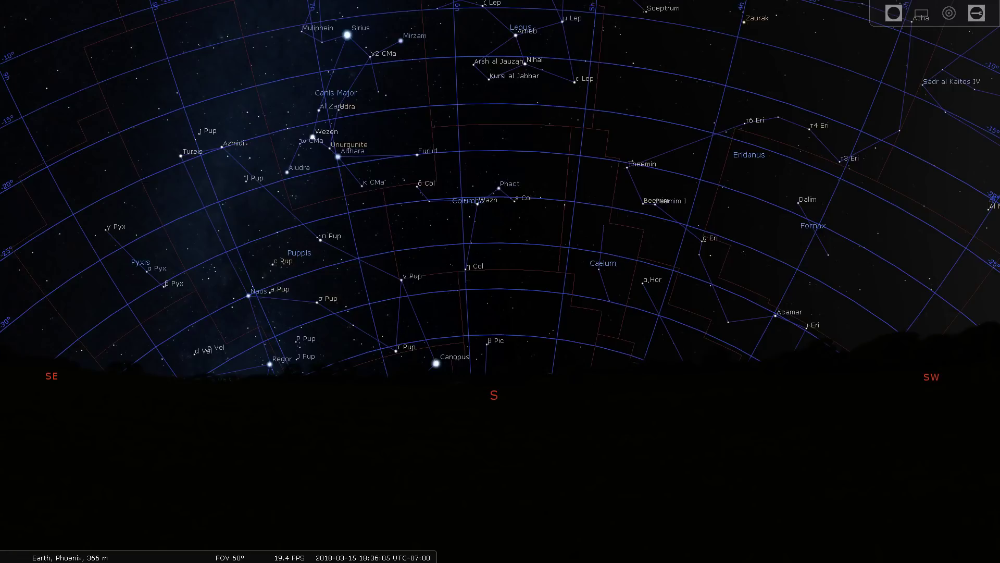
{"action": "left_click_drag", "start_coordinate": [544, 283], "coordinate": [553, 292]}
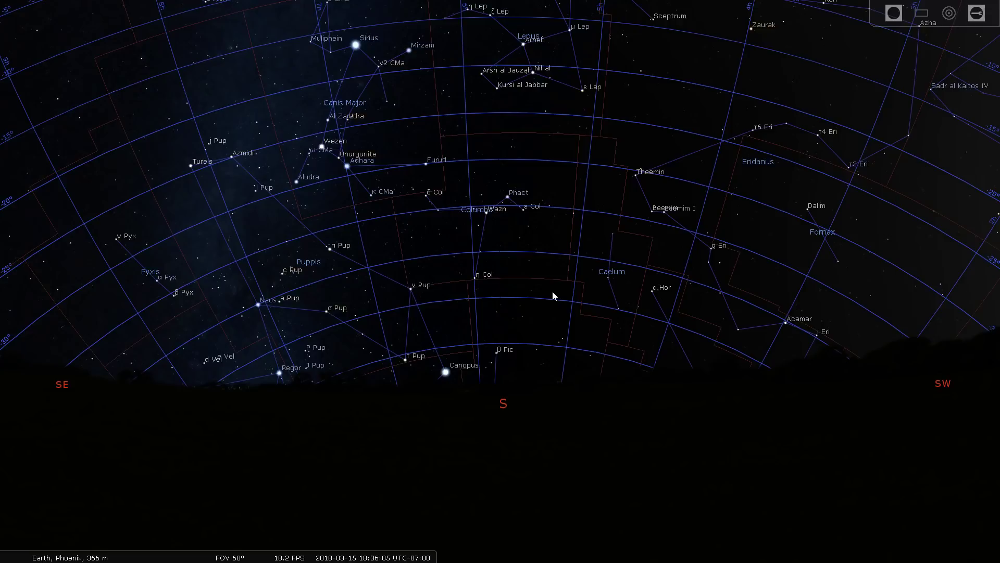
Face west with Shift+W and pan around the western horizon where Venus and Mercury shine
{"action": "key", "text": "shift+w"}
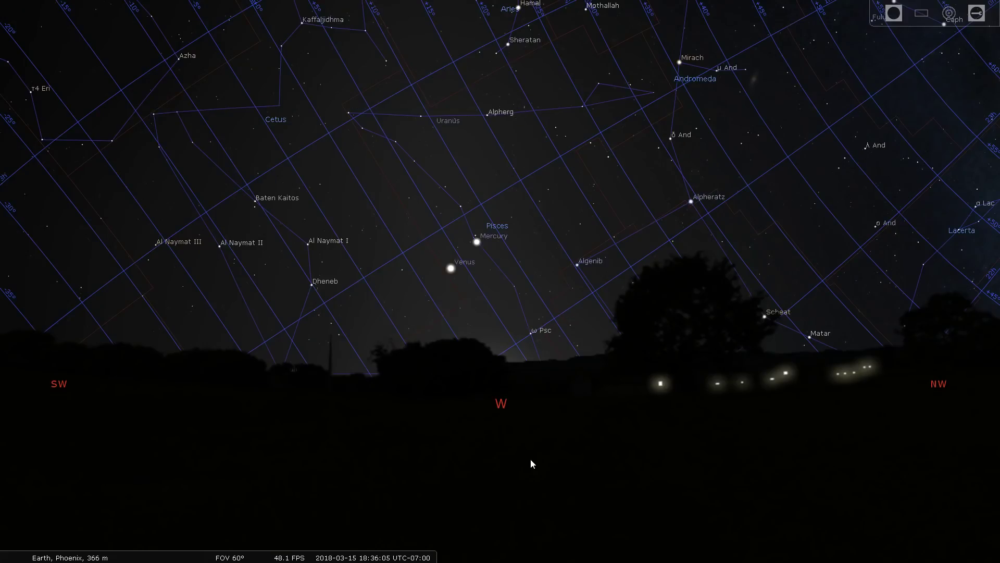
{"action": "left_click_drag", "start_coordinate": [677, 244], "coordinate": [373, 273]}
{"action": "left_click_drag", "start_coordinate": [440, 281], "coordinate": [834, 279]}
{"action": "left_click_drag", "start_coordinate": [333, 416], "coordinate": [255, 321]}
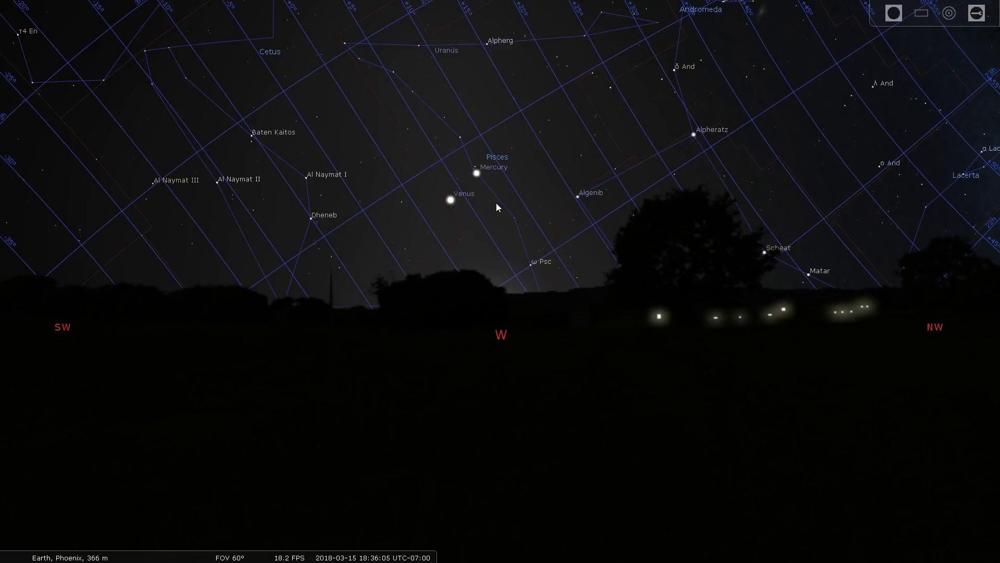
{"action": "mouse_move", "coordinate": [15, 558]}
Speed time up twice, then check the east, south and north skies, tilt up around Polaris, and face south
{"action": "key", "text": "l"}
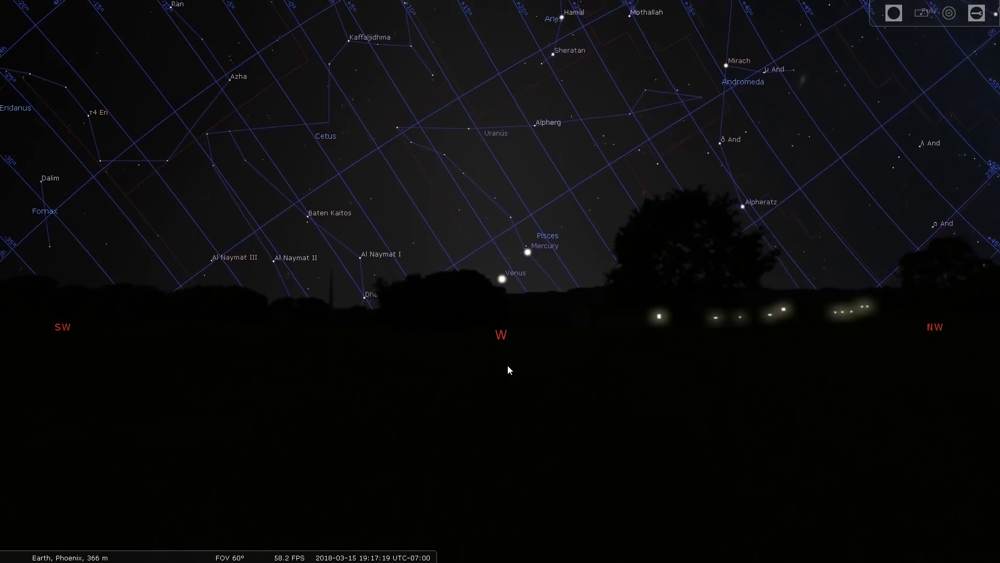
{"action": "key", "text": "l"}
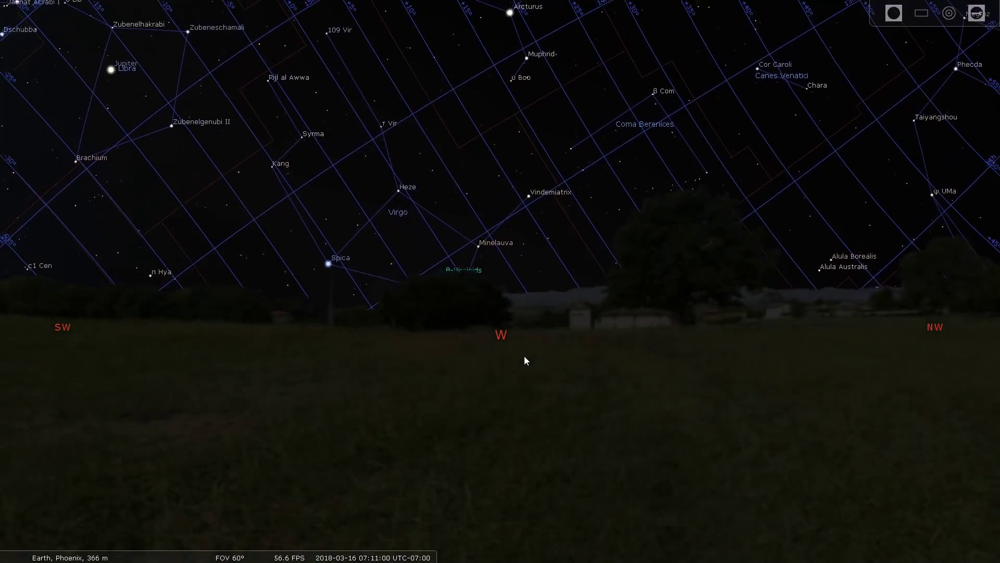
{"action": "key", "text": "shift+e"}
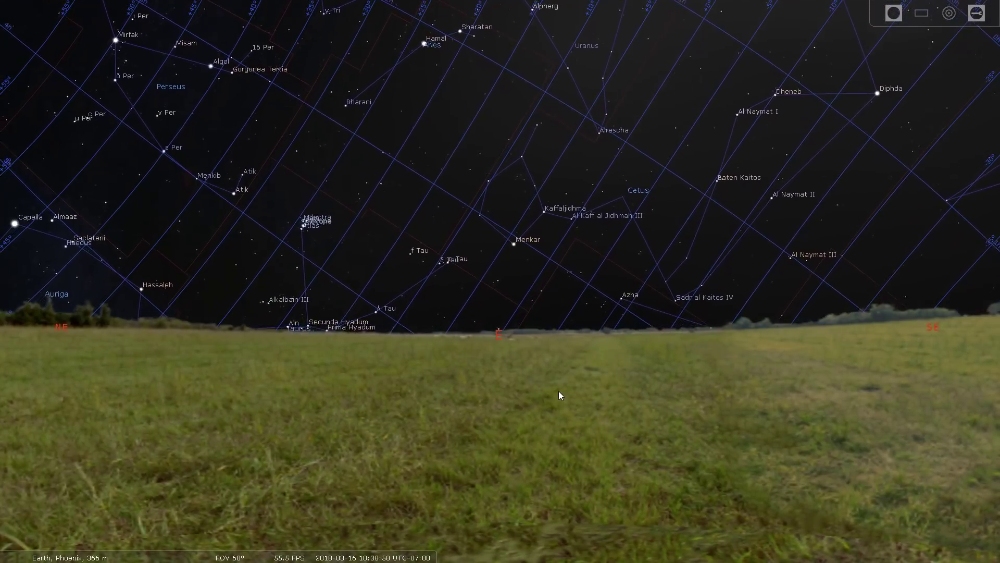
{"action": "key", "text": "shift+s"}
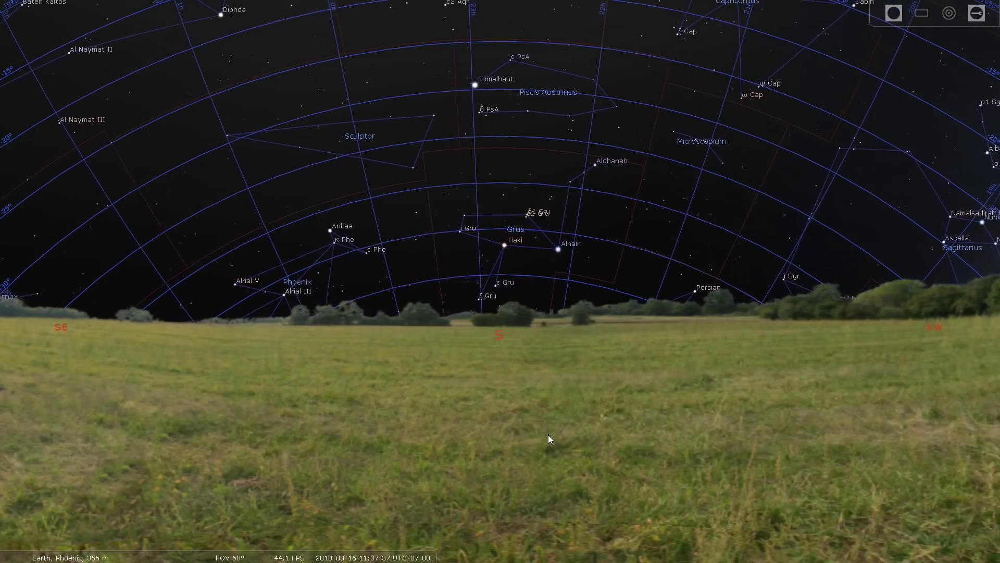
{"action": "key", "text": "shift+n"}
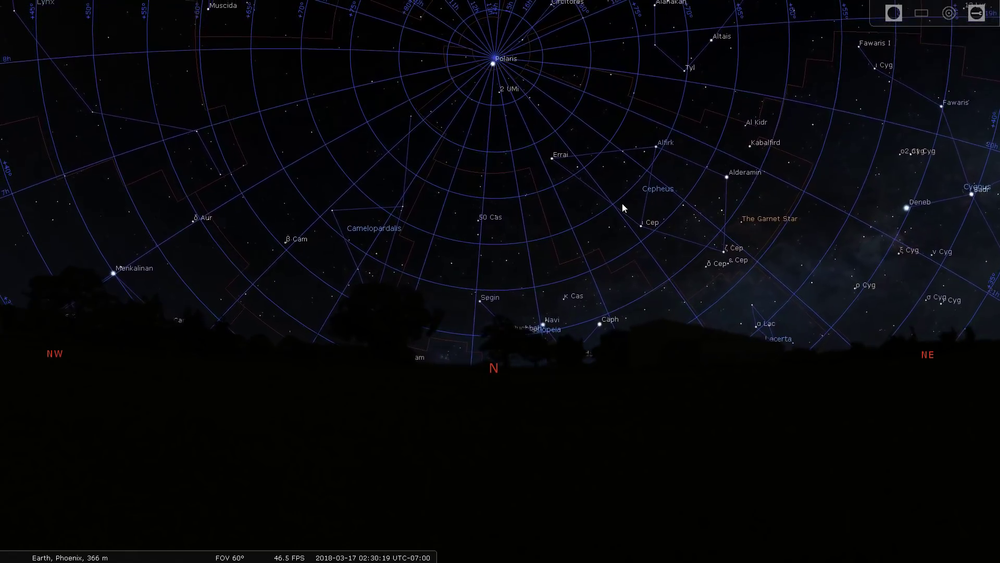
{"action": "left_click_drag", "start_coordinate": [622, 208], "coordinate": [637, 307]}
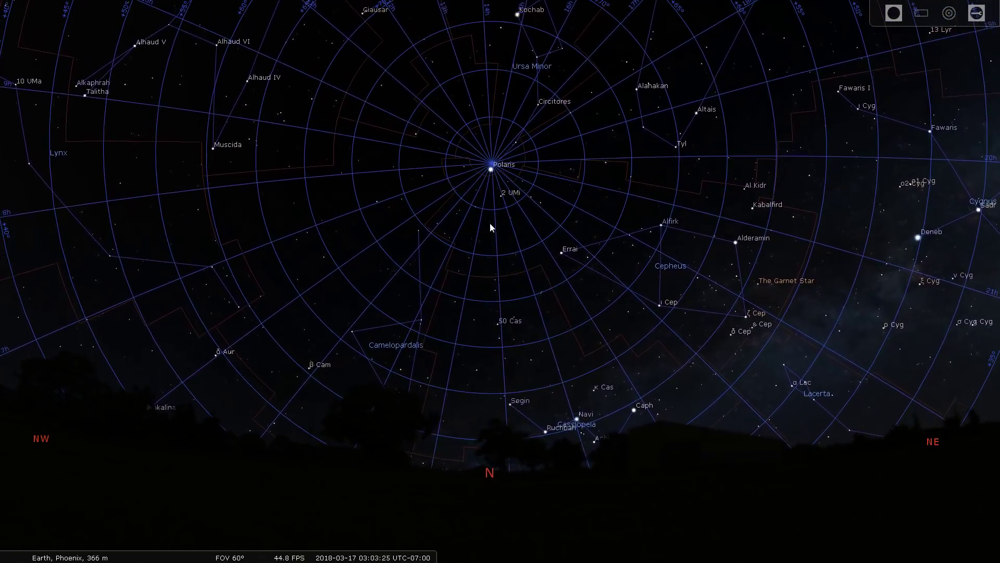
{"action": "key", "text": "shift+s"}
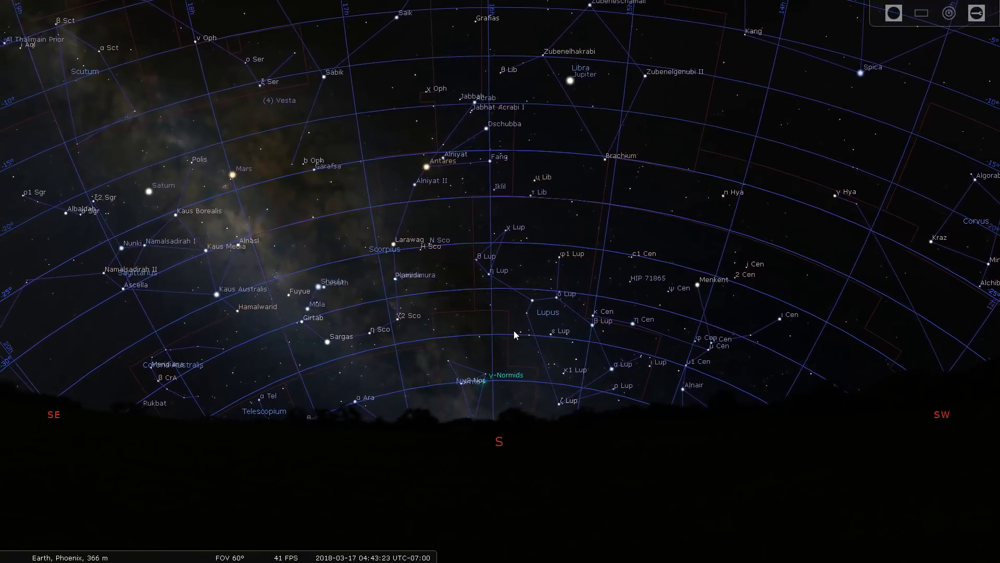
Turn the view to face north, centred on Polaris, while stars circle the pole
{"action": "key", "text": "shift+n"}
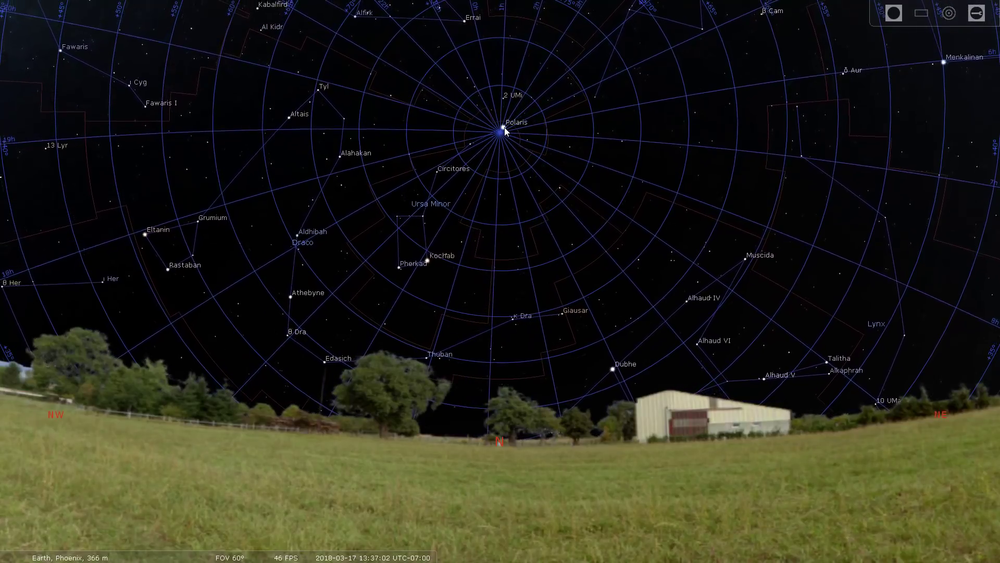
Show Polaris's star details and zoom in on the north celestial pole beside it
{"action": "left_click", "coordinate": [502, 127]}
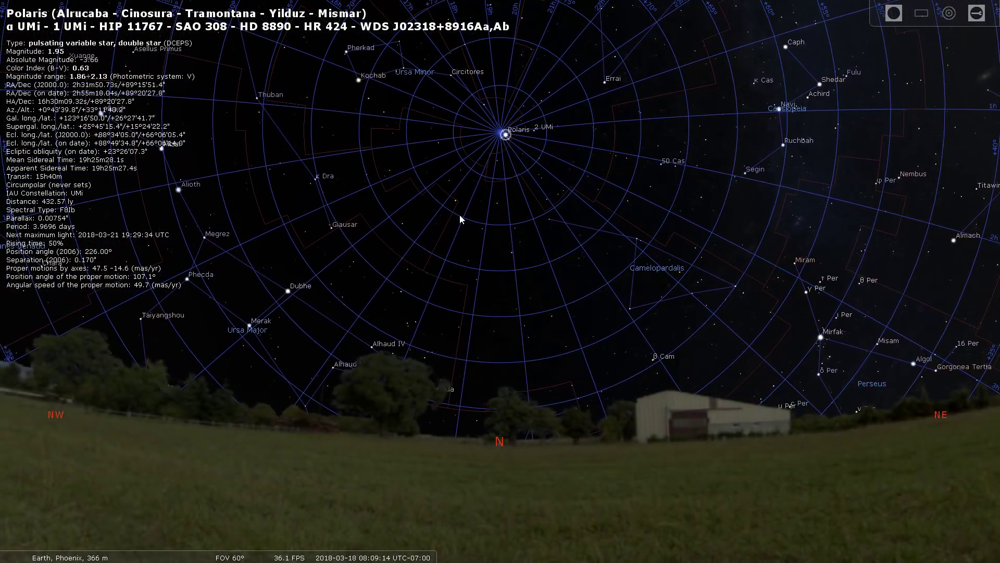
{"action": "mouse_move", "coordinate": [389, 551]}
{"action": "scroll", "coordinate": [496, 87], "scroll_direction": "up", "scroll_amount": 3}
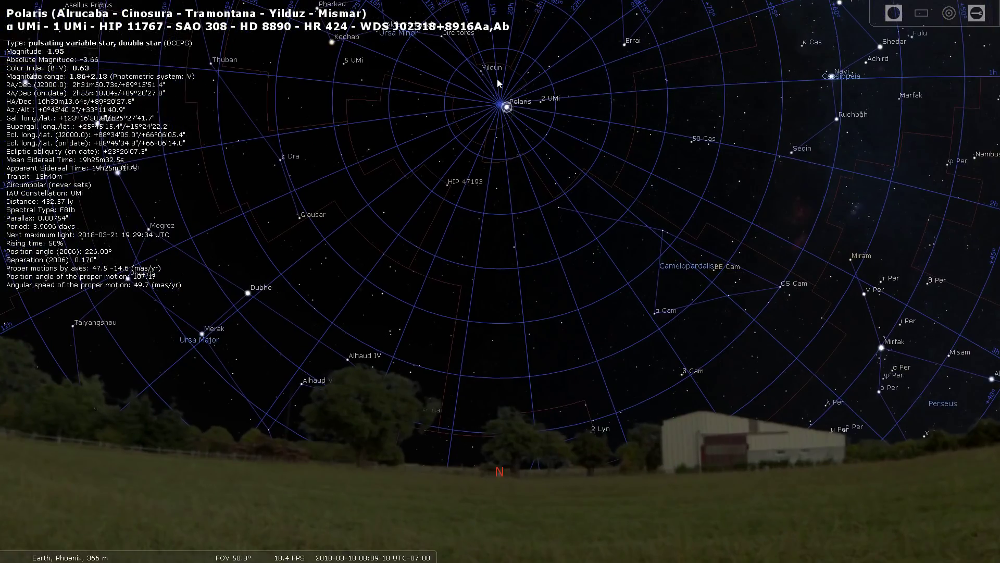
{"action": "scroll", "coordinate": [496, 87], "scroll_direction": "up", "scroll_amount": 10}
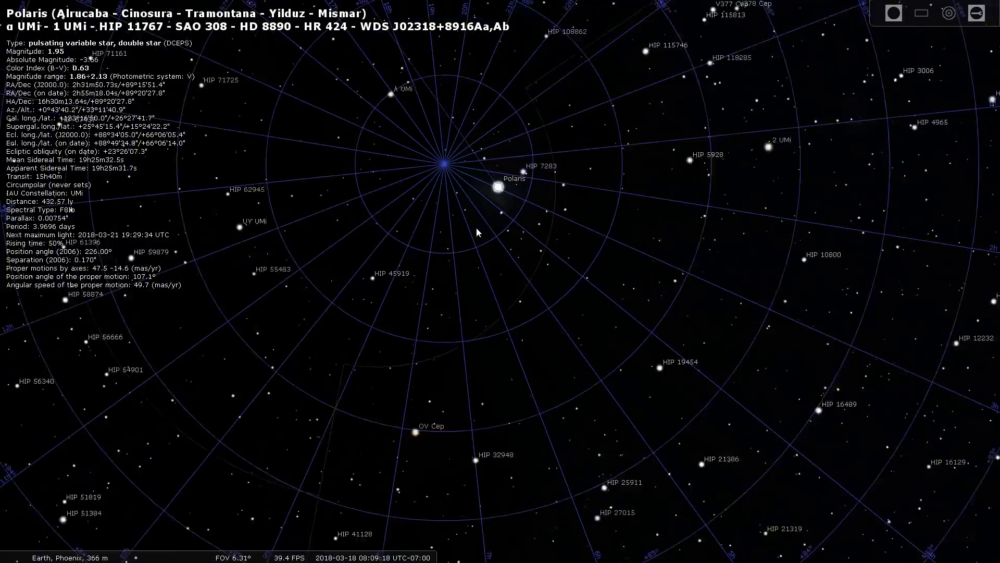
{"action": "left_click_drag", "start_coordinate": [462, 232], "coordinate": [499, 366]}
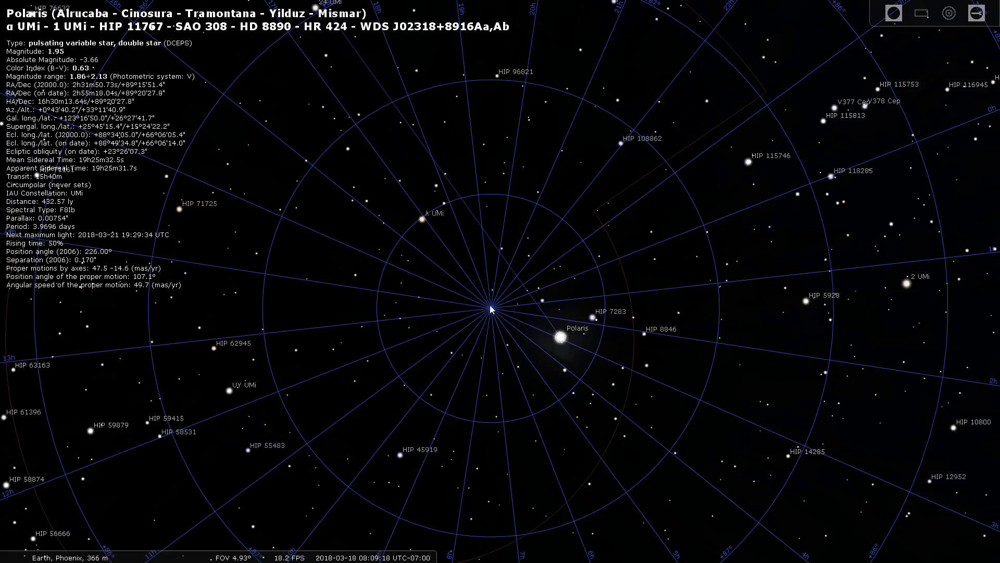
{"action": "scroll", "coordinate": [501, 311], "scroll_direction": "down", "scroll_amount": 3}
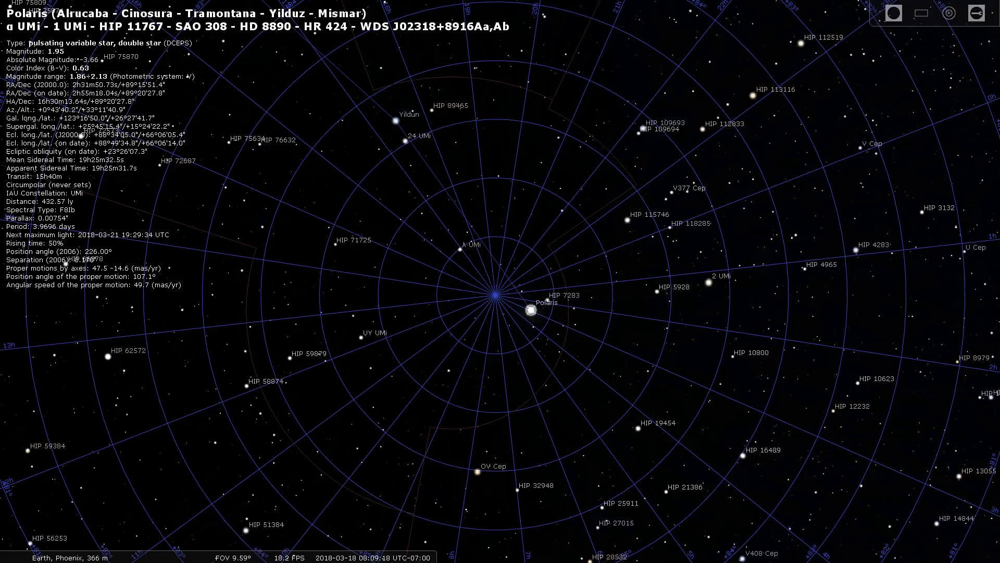
Zoom back out to the horizon and face the western sky
{"action": "key", "text": "Up"}
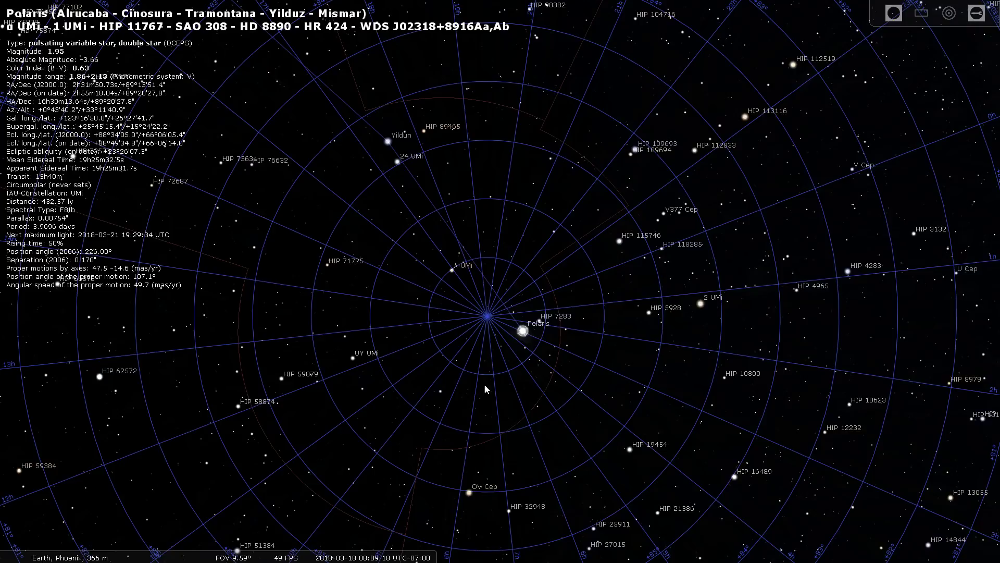
{"action": "scroll", "coordinate": [423, 363], "scroll_direction": "down", "scroll_amount": 5}
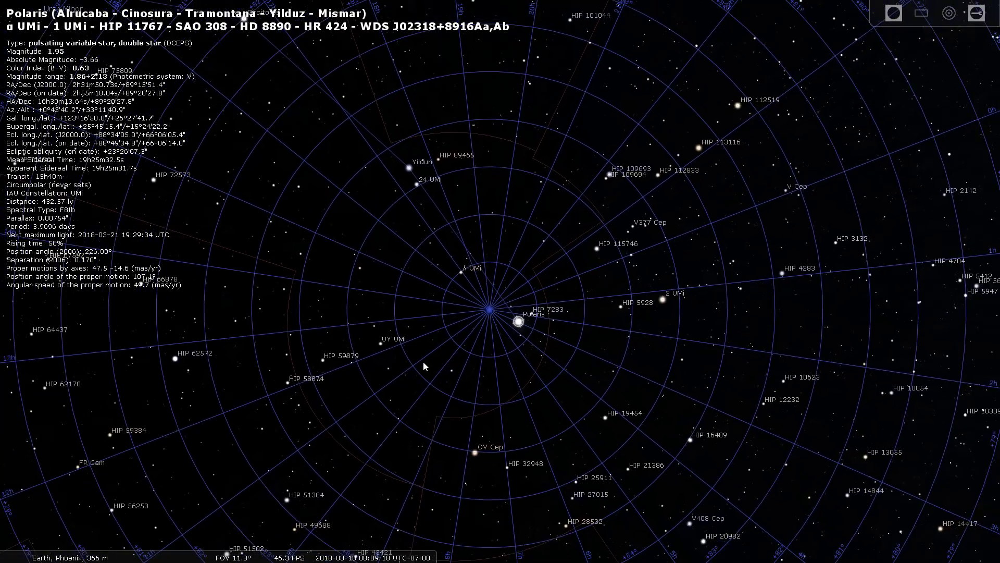
{"action": "scroll", "coordinate": [469, 388], "scroll_direction": "down", "scroll_amount": 5}
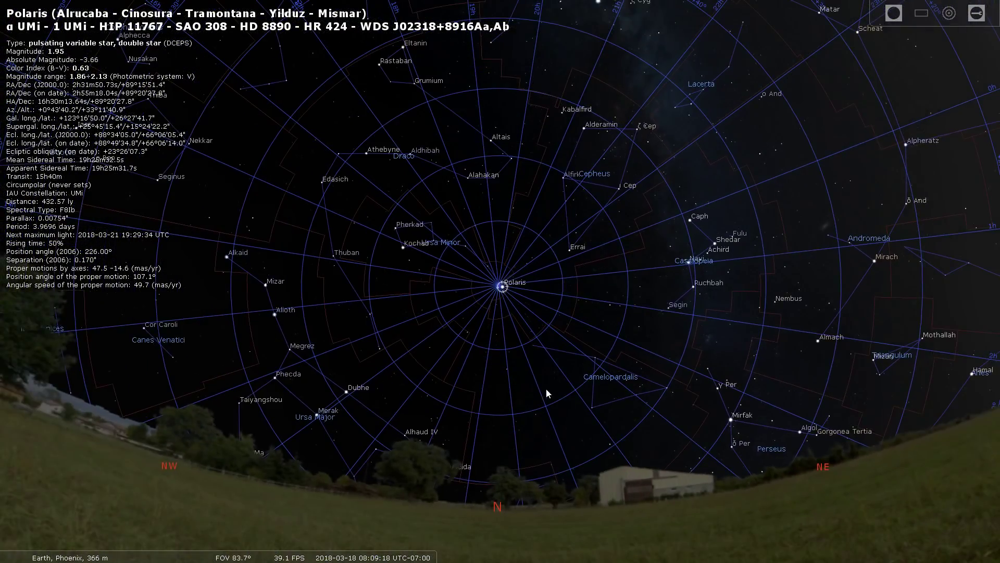
{"action": "left_click_drag", "start_coordinate": [549, 392], "coordinate": [548, 323]}
{"action": "scroll", "coordinate": [516, 346], "scroll_direction": "up", "scroll_amount": 4}
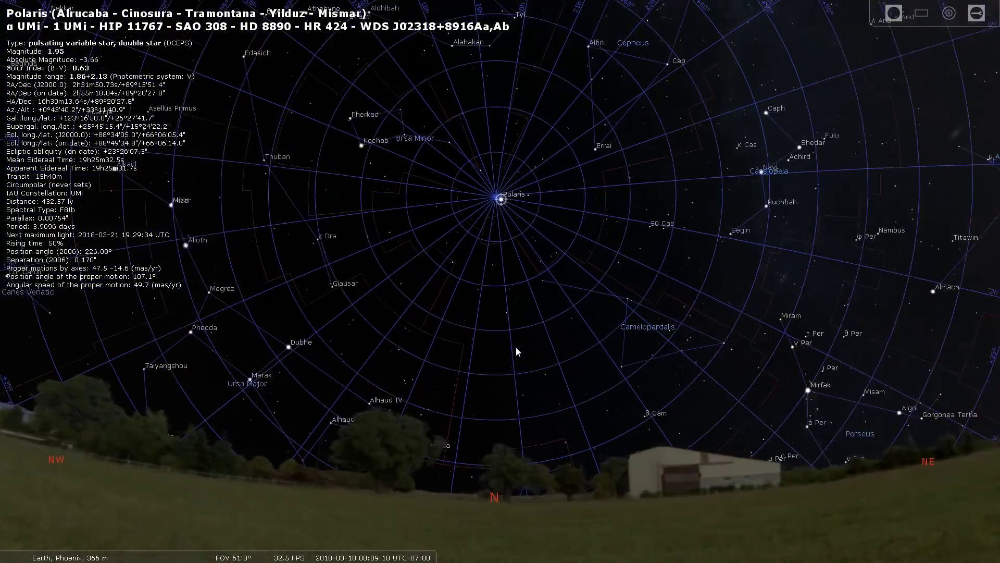
{"action": "left_click_drag", "start_coordinate": [516, 347], "coordinate": [515, 352]}
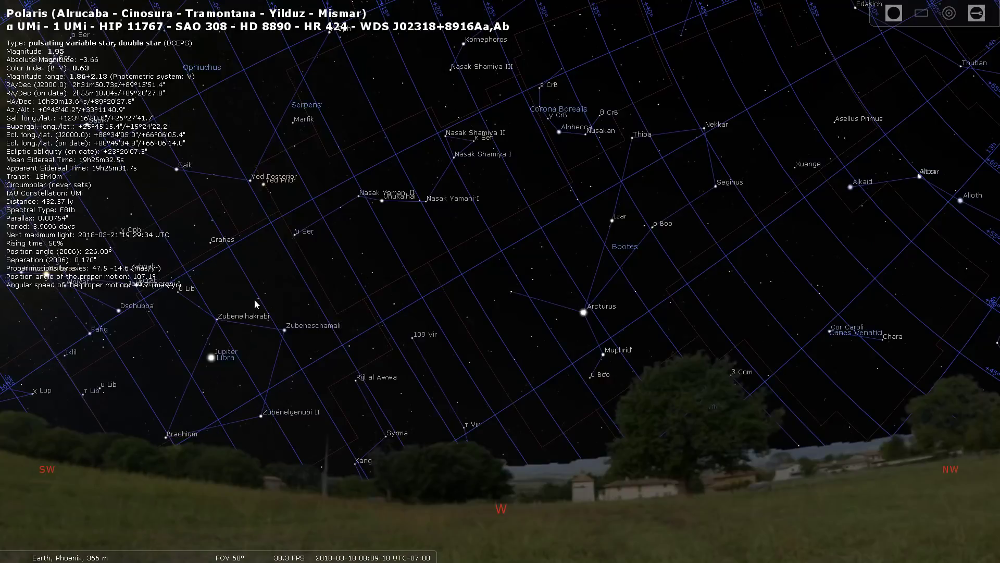
Make simulated time run faster again with L
{"action": "key", "text": "l"}
{"action": "key", "text": "l"}
{"action": "key", "text": "l"}
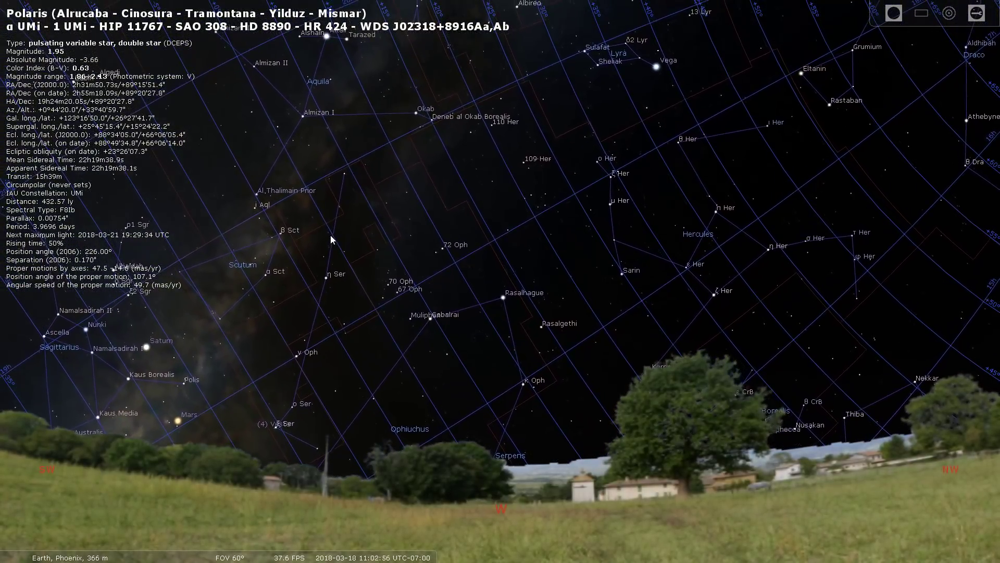
{"action": "mouse_move", "coordinate": [150, 500]}
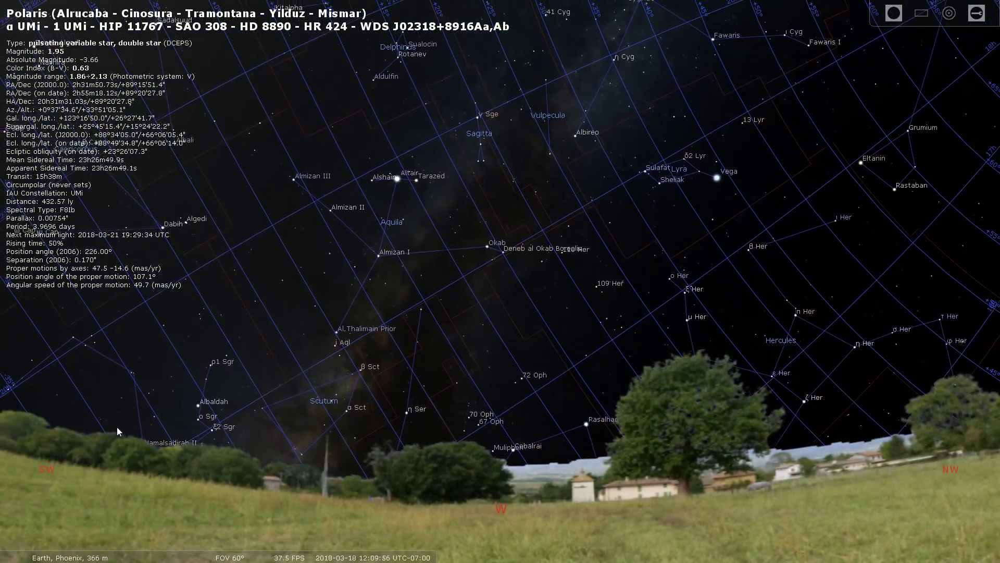
{"action": "mouse_move", "coordinate": [11, 427]}
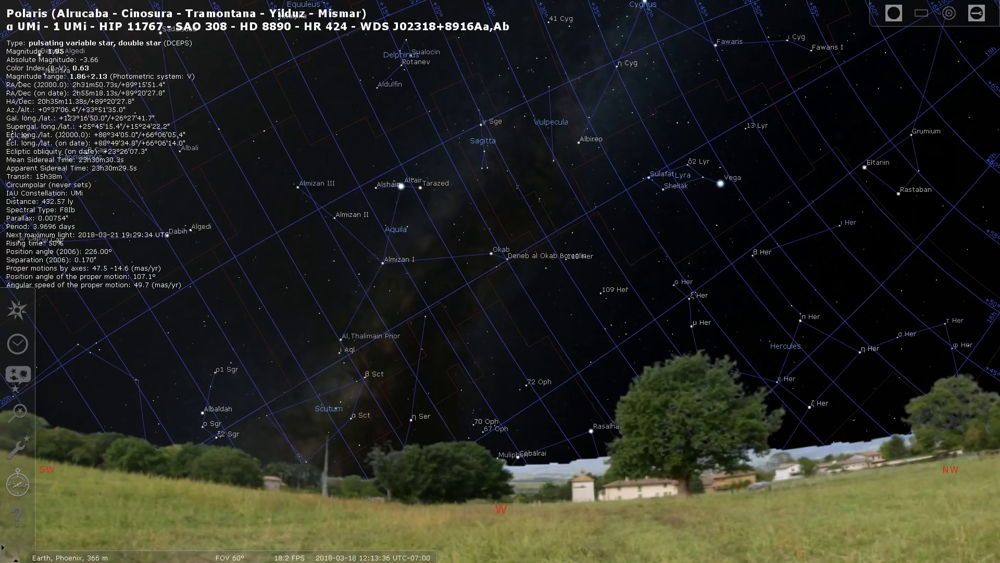
Set the observer's latitude to N 0° on the equator, then accelerate time with L
{"action": "left_click", "coordinate": [17, 309]}
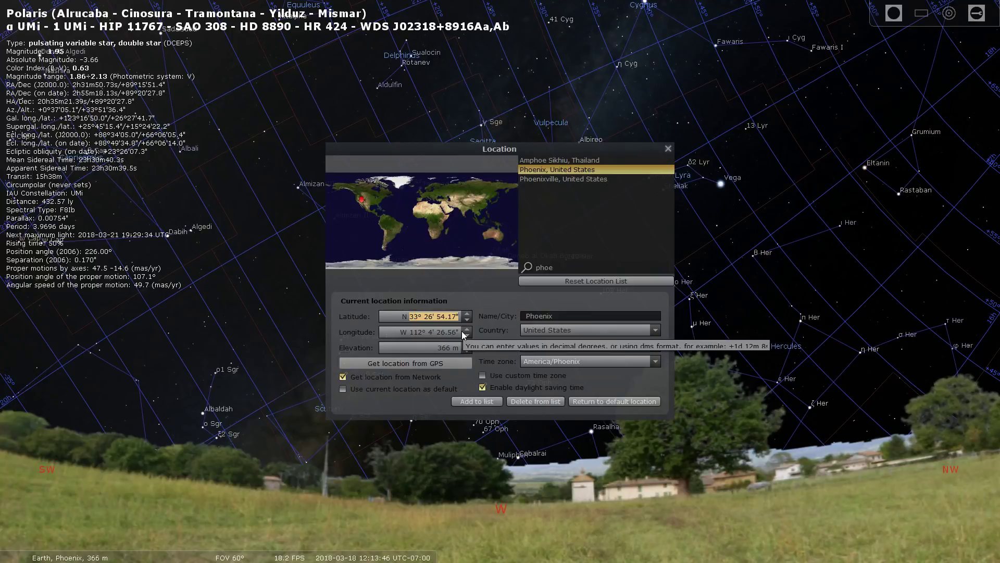
{"action": "type", "text": "0"}
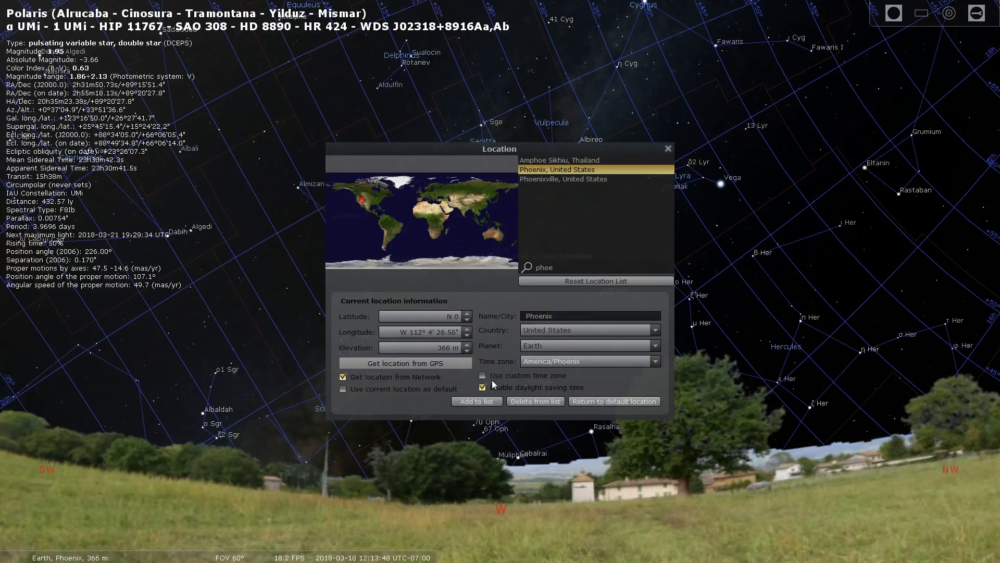
{"action": "left_click", "coordinate": [452, 360]}
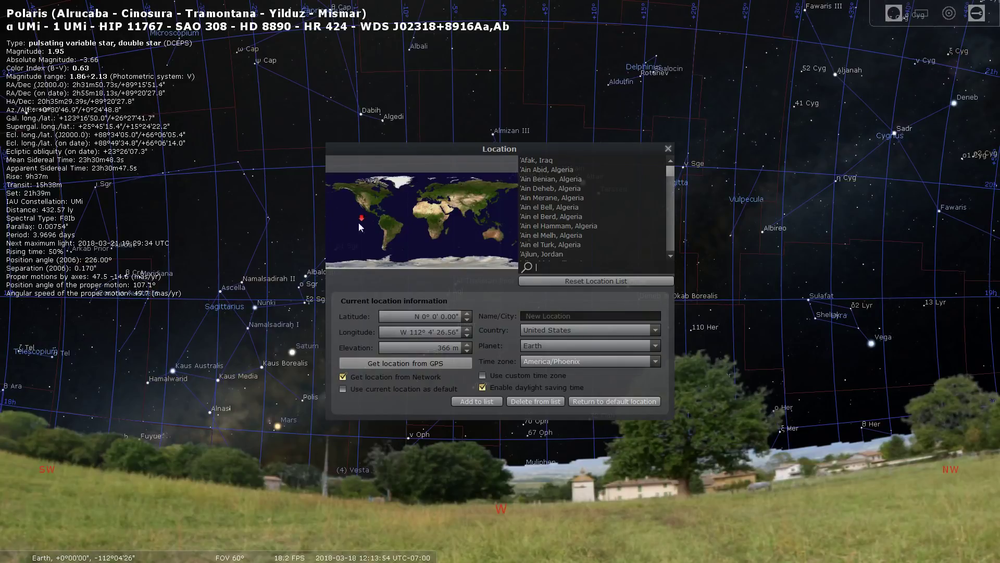
{"action": "left_click", "coordinate": [668, 149]}
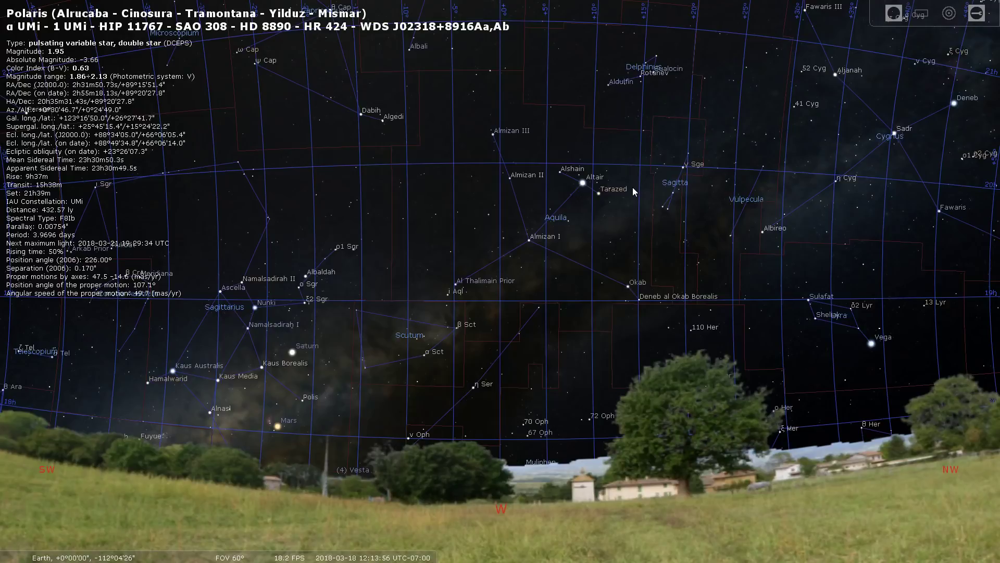
{"action": "key", "text": "l"}
{"action": "key", "text": "l"}
{"action": "key", "text": "l"}
{"action": "key", "text": "l"}
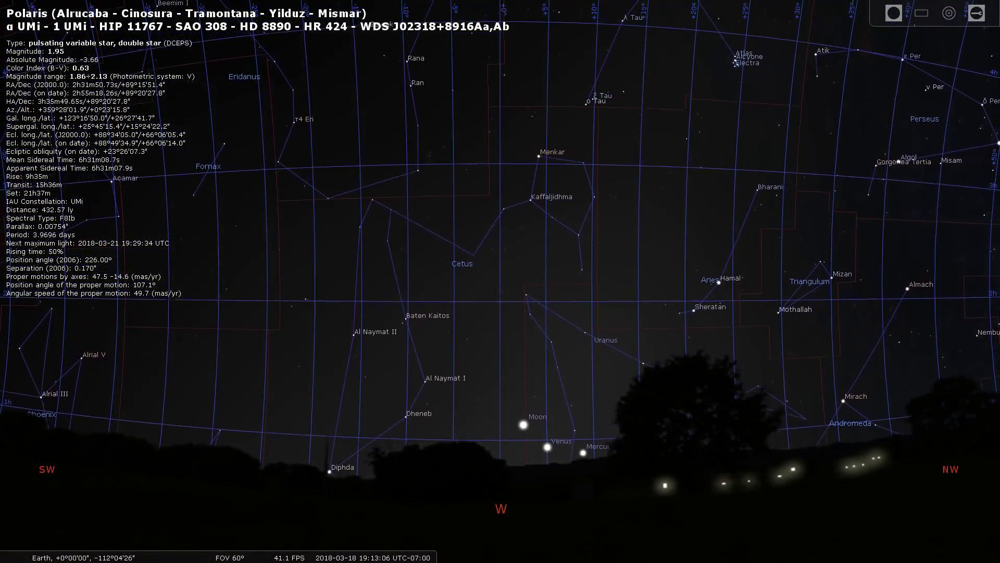
{"action": "mouse_move", "coordinate": [177, 554]}
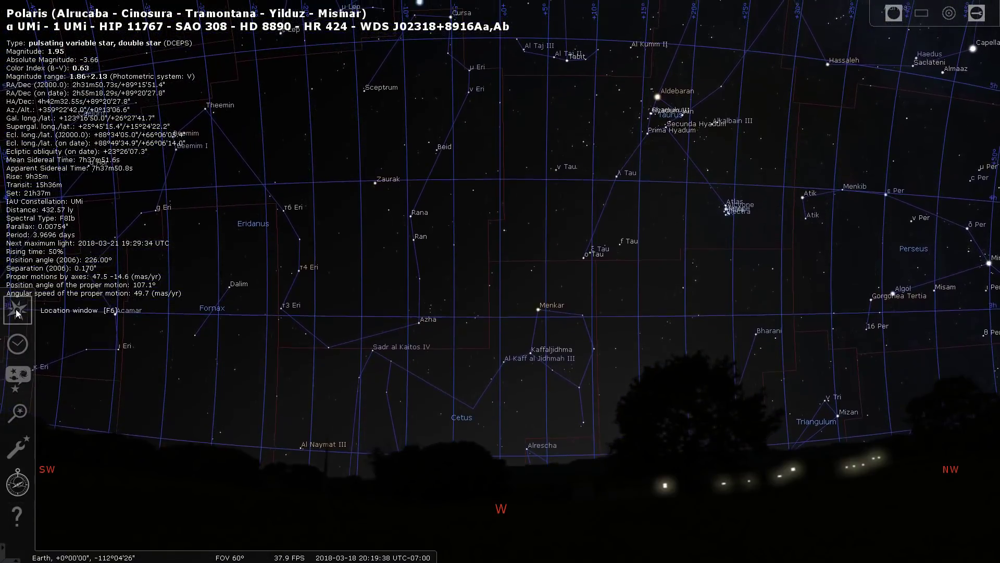
Set the observer's latitude to N 90° in the Location window and close it
{"action": "left_click", "coordinate": [18, 310]}
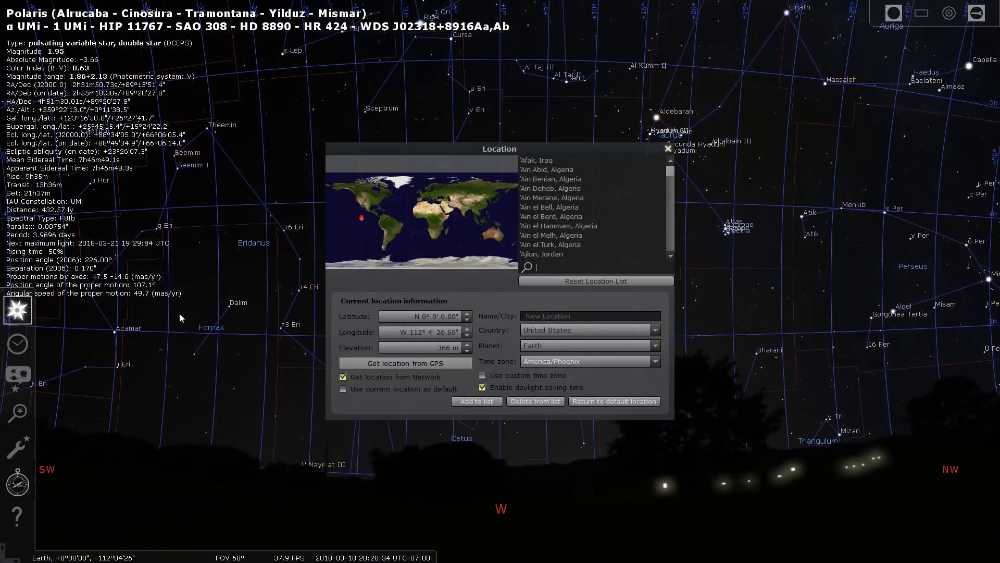
{"action": "left_click", "coordinate": [428, 316]}
{"action": "type", "text": "90"}
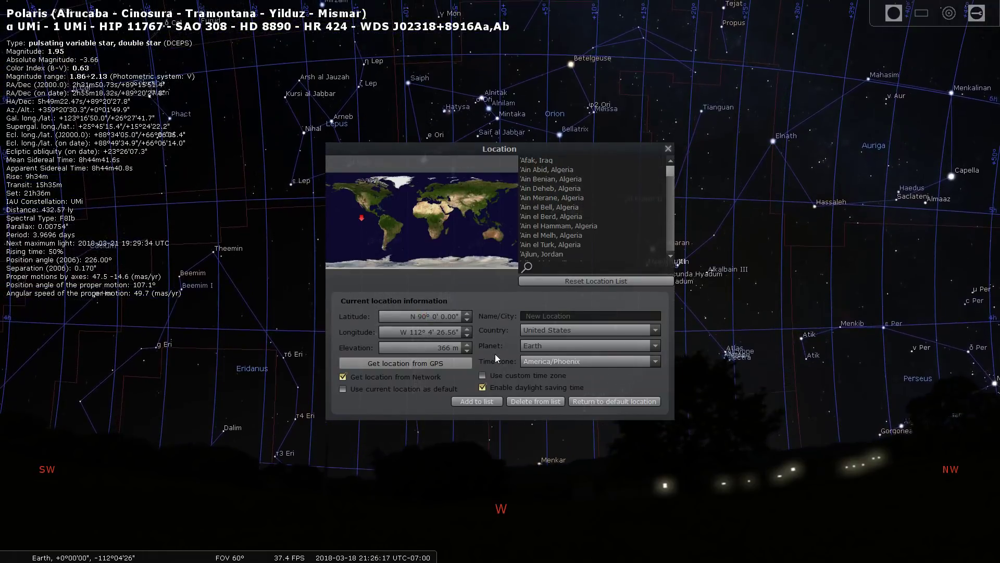
{"action": "key", "text": "Return"}
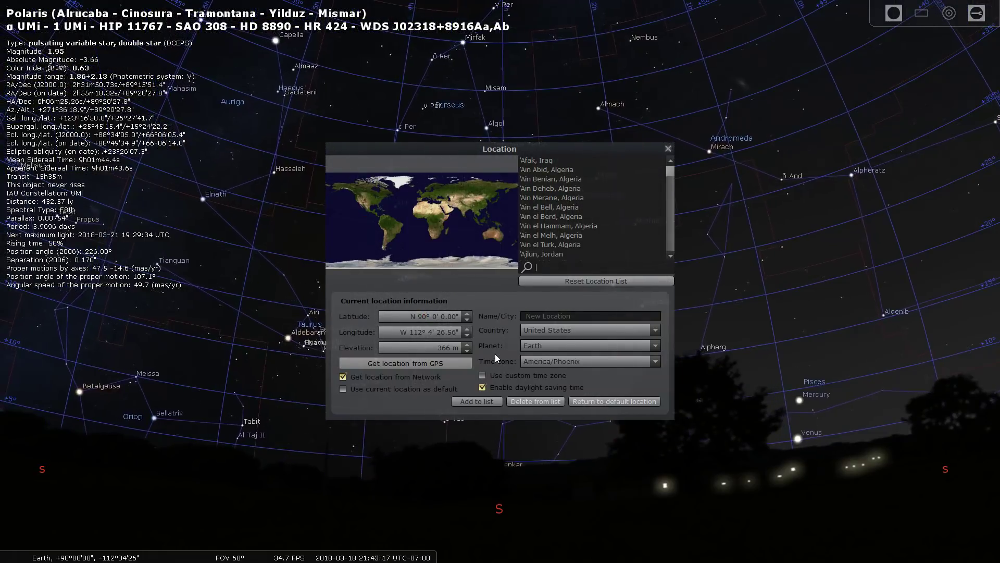
{"action": "left_click", "coordinate": [668, 149]}
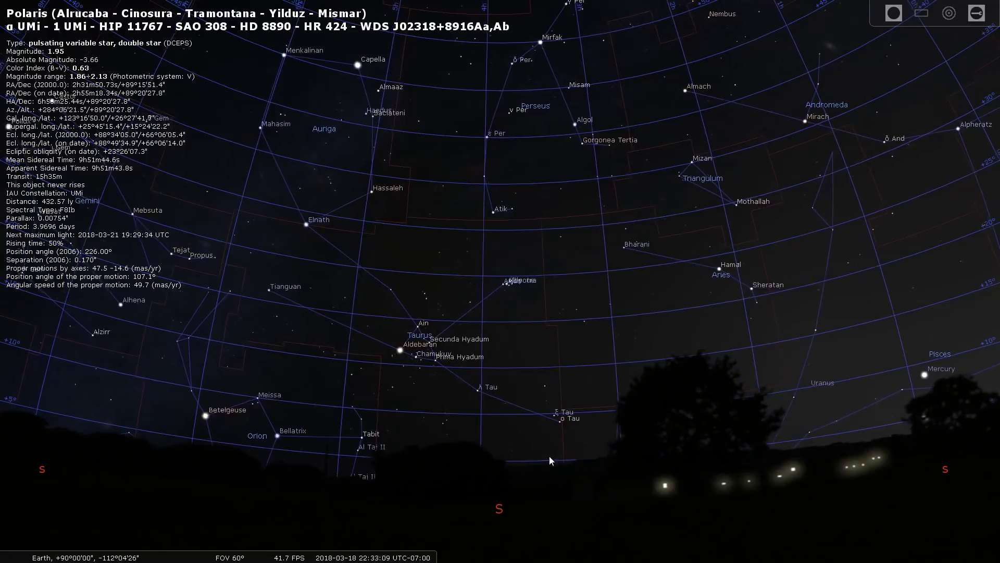
Look around the polar sky toward Hercules and Ophiuchus
{"action": "left_click_drag", "start_coordinate": [255, 496], "coordinate": [829, 410]}
{"action": "key", "text": "Left"}
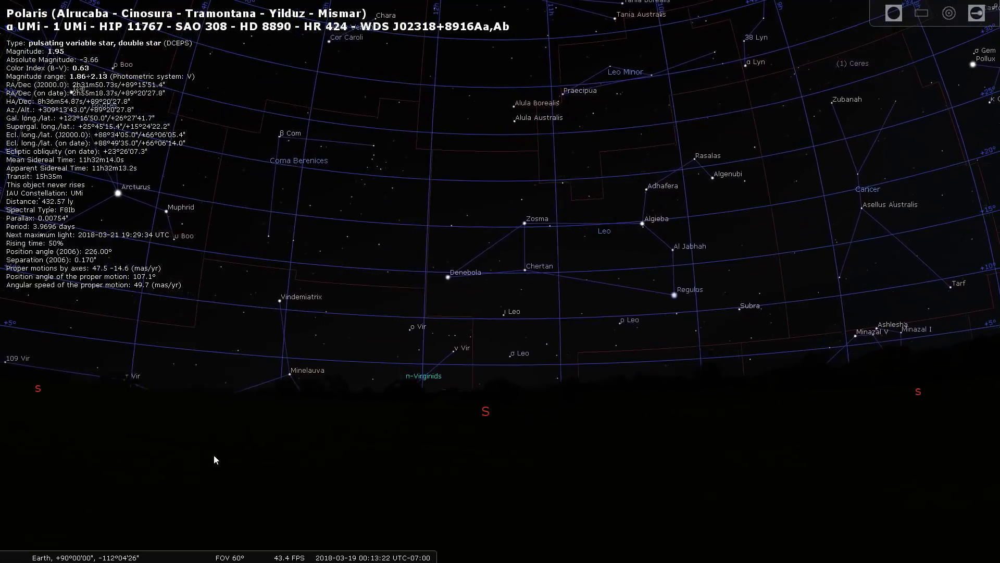
{"action": "left_click_drag", "start_coordinate": [255, 460], "coordinate": [943, 419]}
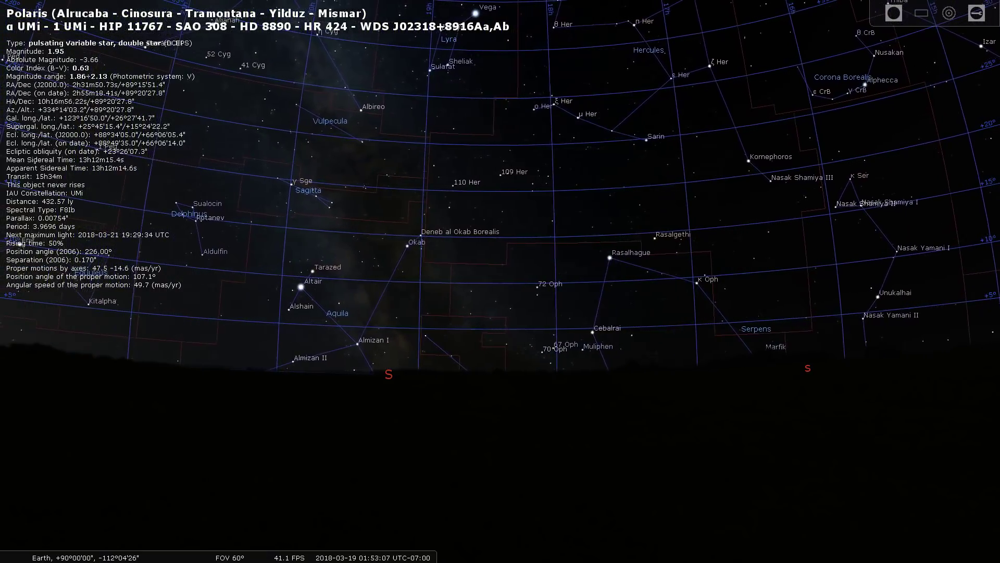
Change the observer's latitude to S 45° and close the Location window
{"action": "mouse_move", "coordinate": [47, 343]}
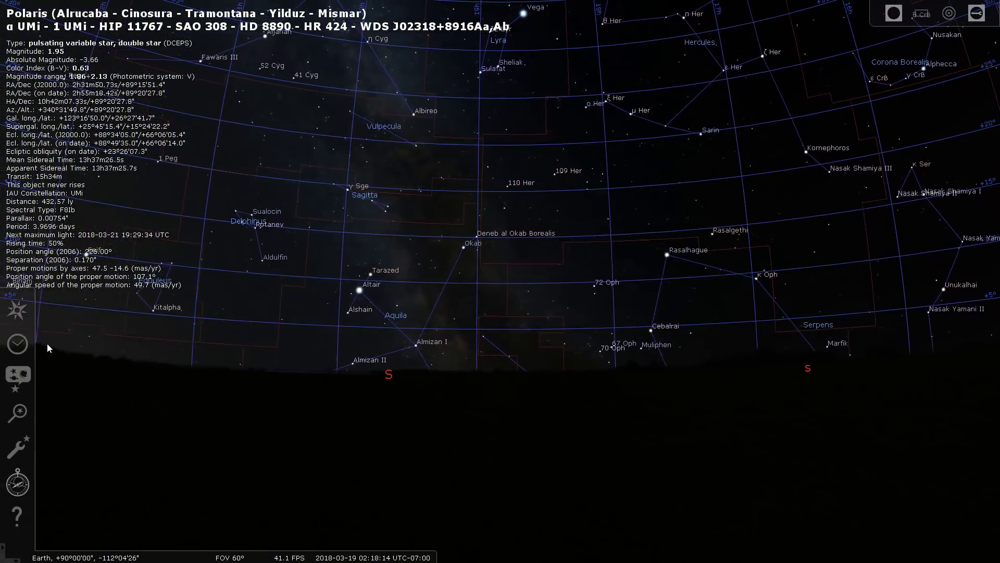
{"action": "left_click", "coordinate": [27, 313]}
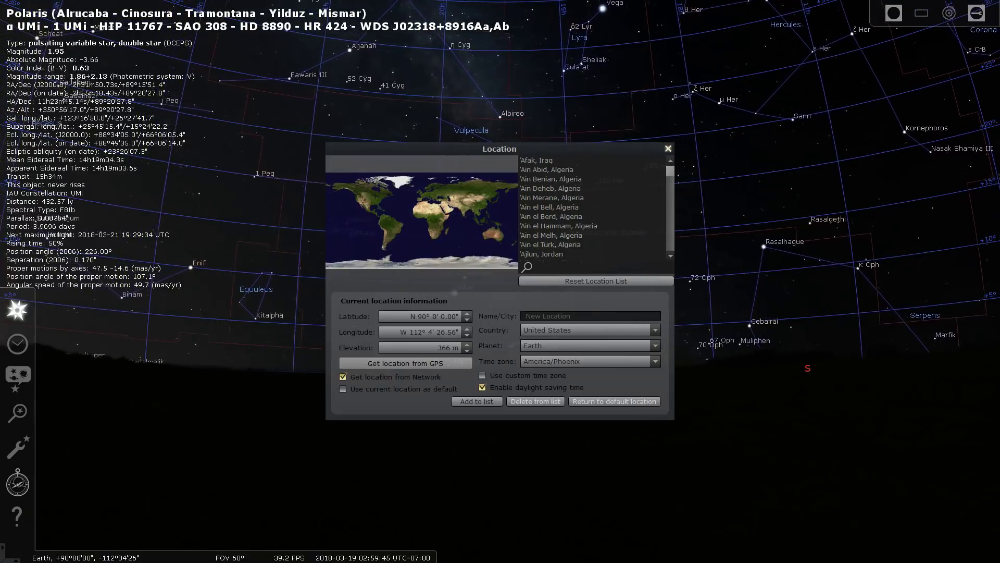
{"action": "key", "text": "Down"}
{"action": "left_click", "coordinate": [423, 316]}
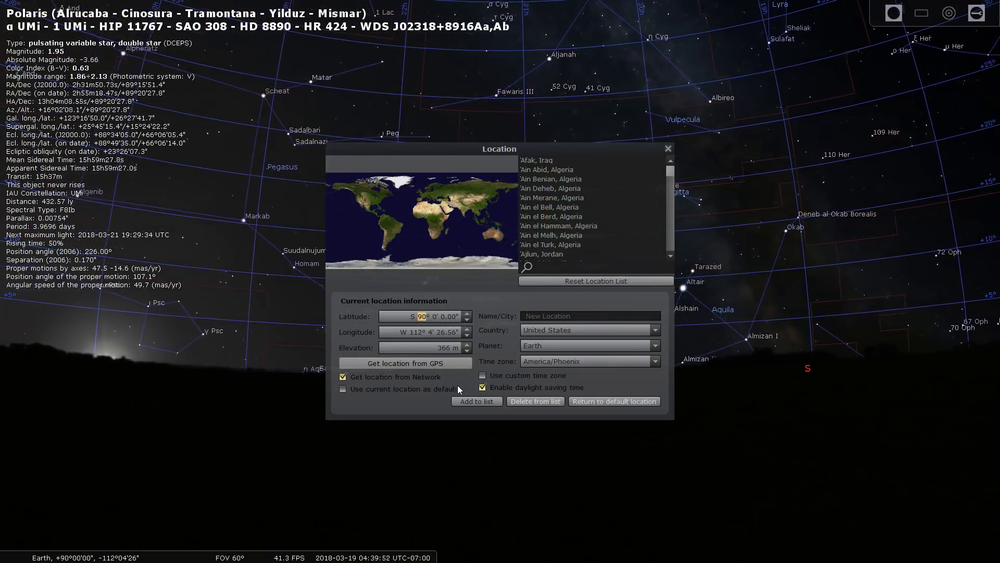
{"action": "type", "text": "4"}
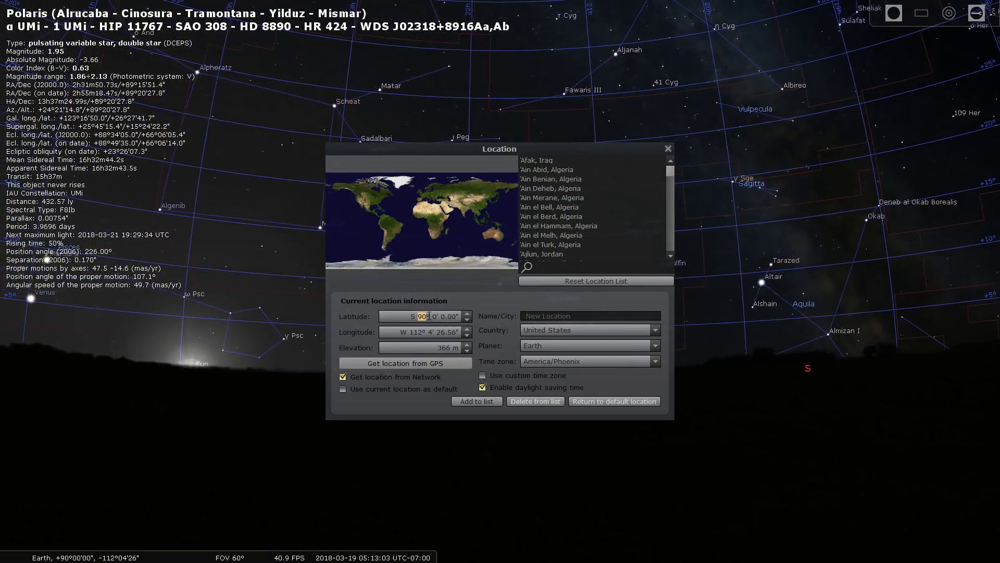
{"action": "type", "text": "5"}
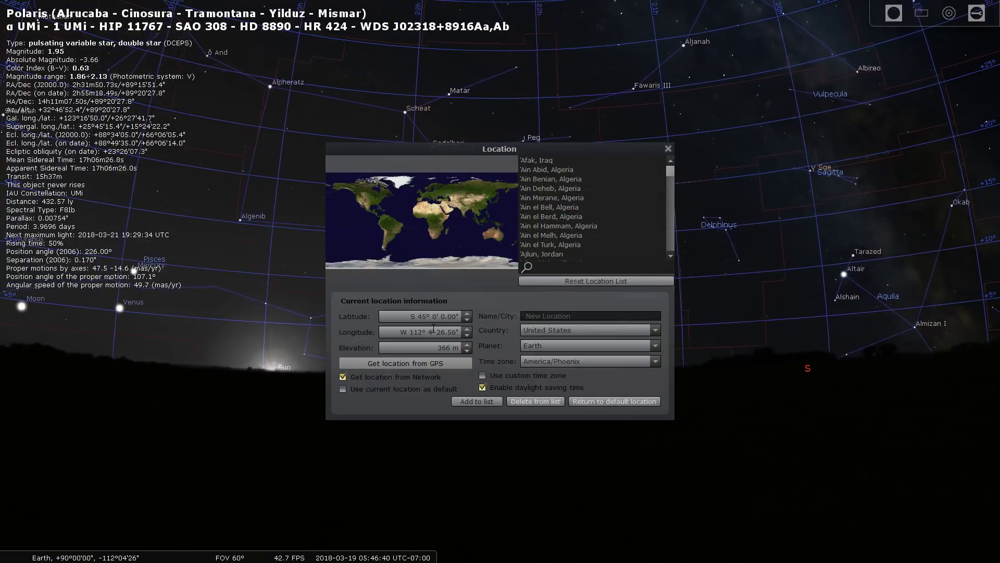
{"action": "key", "text": "Return"}
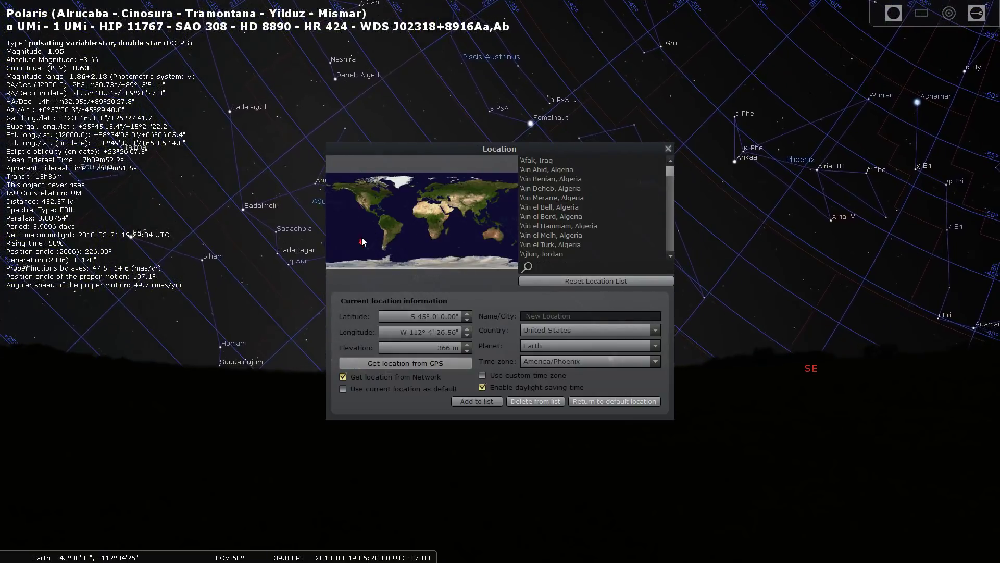
{"action": "left_click", "coordinate": [668, 149]}
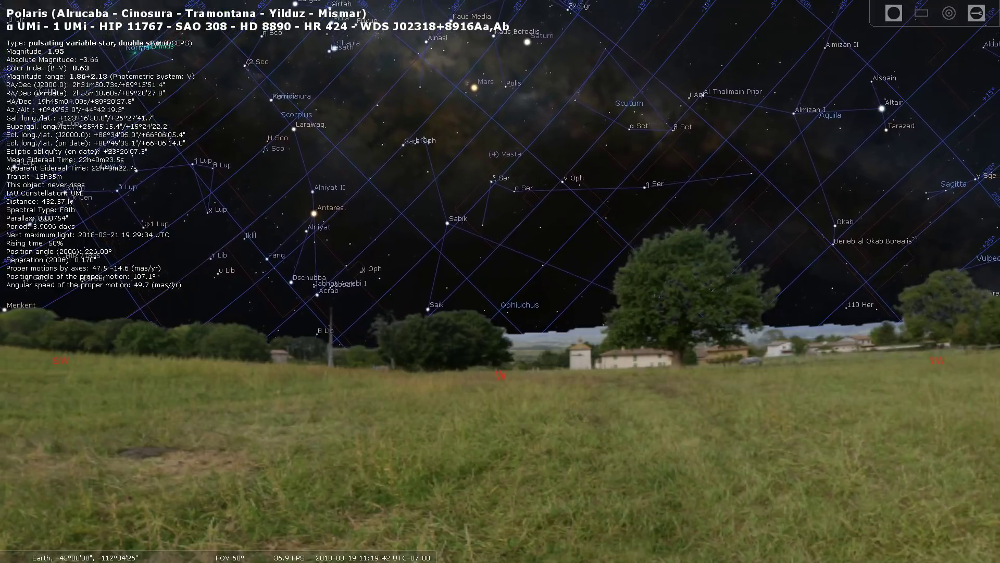
Recheck the location settings, then zoom out and back in on the southern sky
{"action": "mouse_move", "coordinate": [105, 555]}
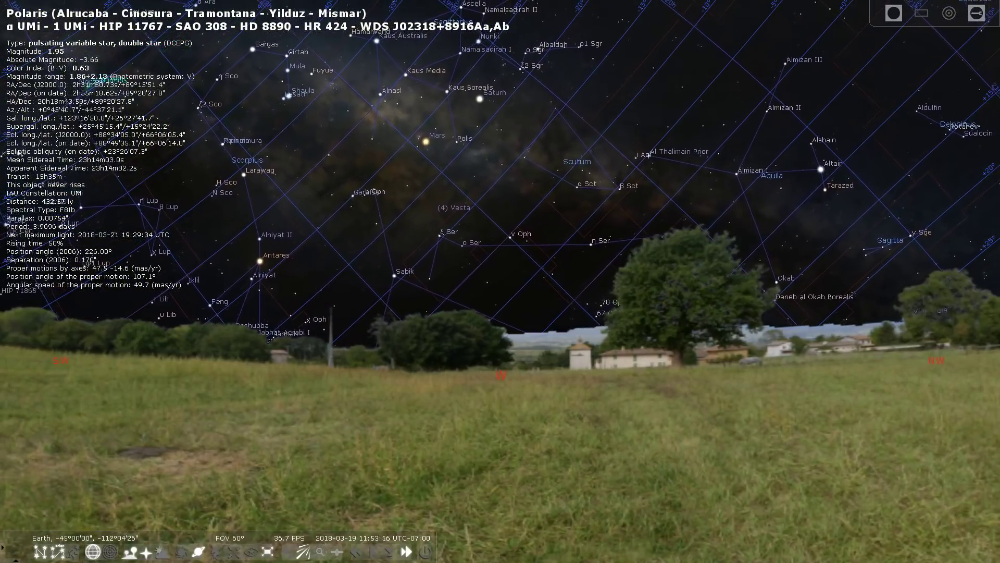
{"action": "left_click", "coordinate": [18, 305]}
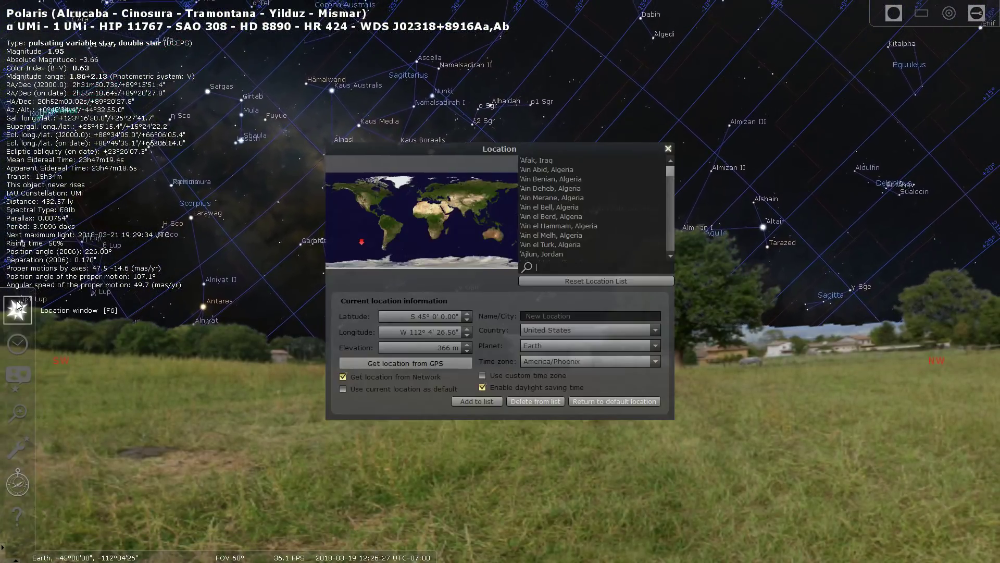
{"action": "left_click", "coordinate": [668, 149]}
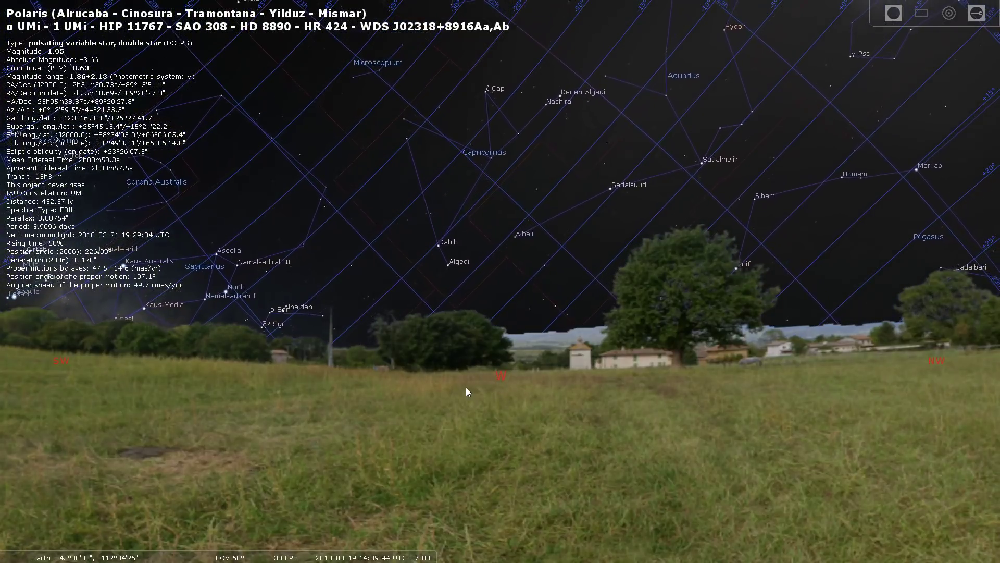
{"action": "scroll", "coordinate": [500, 398], "scroll_direction": "down", "scroll_amount": 10}
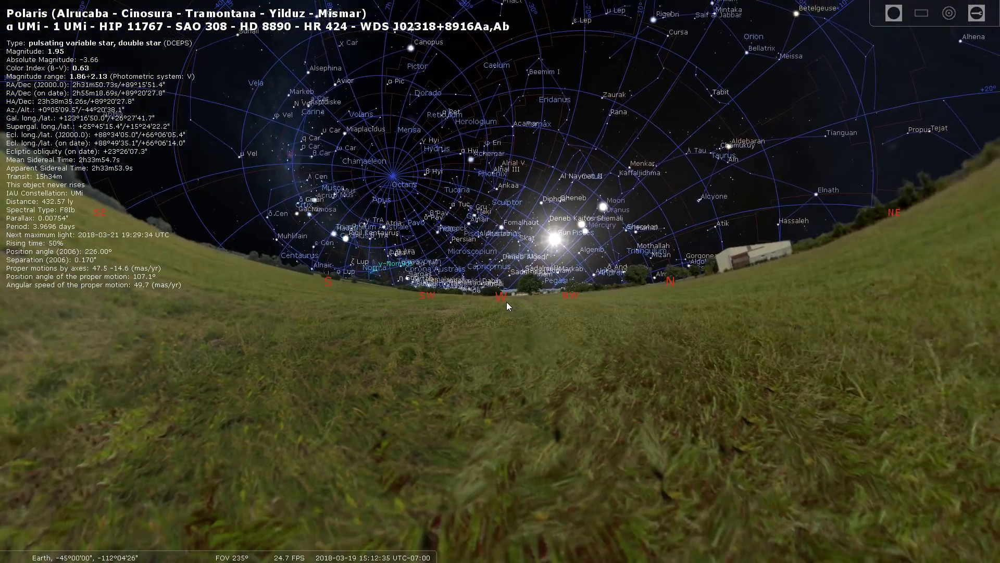
{"action": "scroll", "coordinate": [505, 302], "scroll_direction": "up", "scroll_amount": 10}
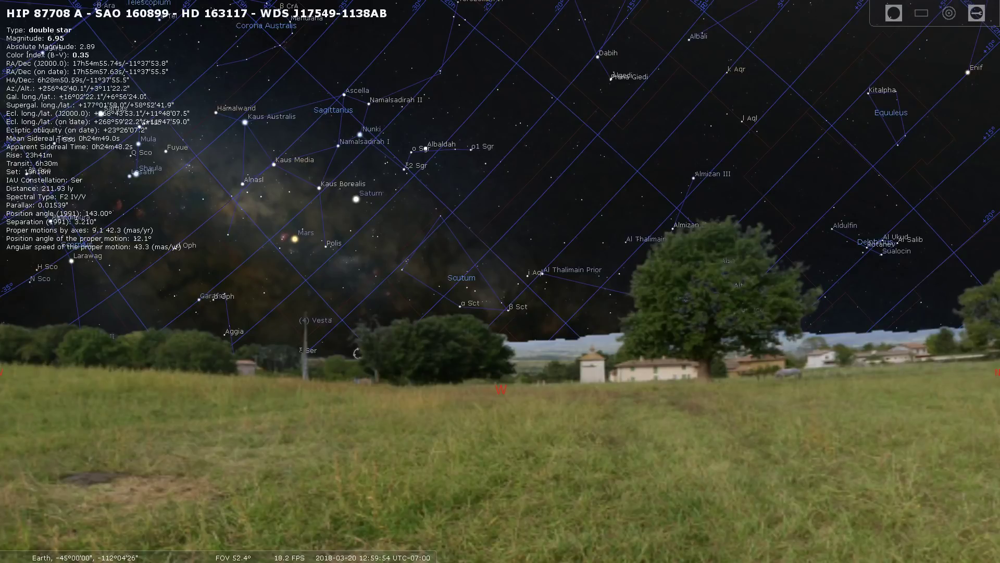
{"action": "mouse_move", "coordinate": [16, 558]}
Search 'phoe' in the Location window and pick Phoenix, United States
{"action": "left_click", "coordinate": [18, 312]}
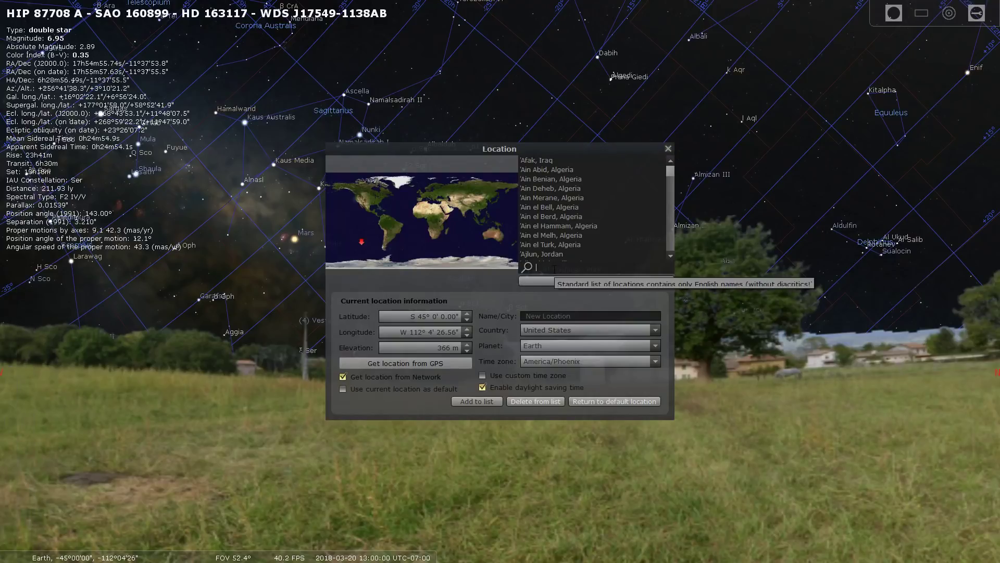
{"action": "type", "text": "phoe"}
{"action": "left_click", "coordinate": [583, 169]}
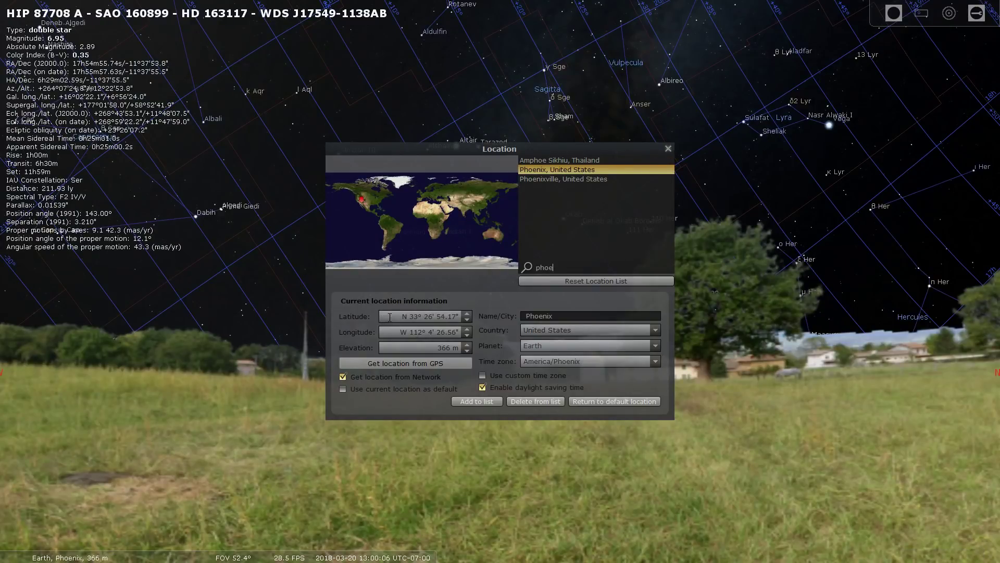
{"action": "left_click", "coordinate": [669, 150]}
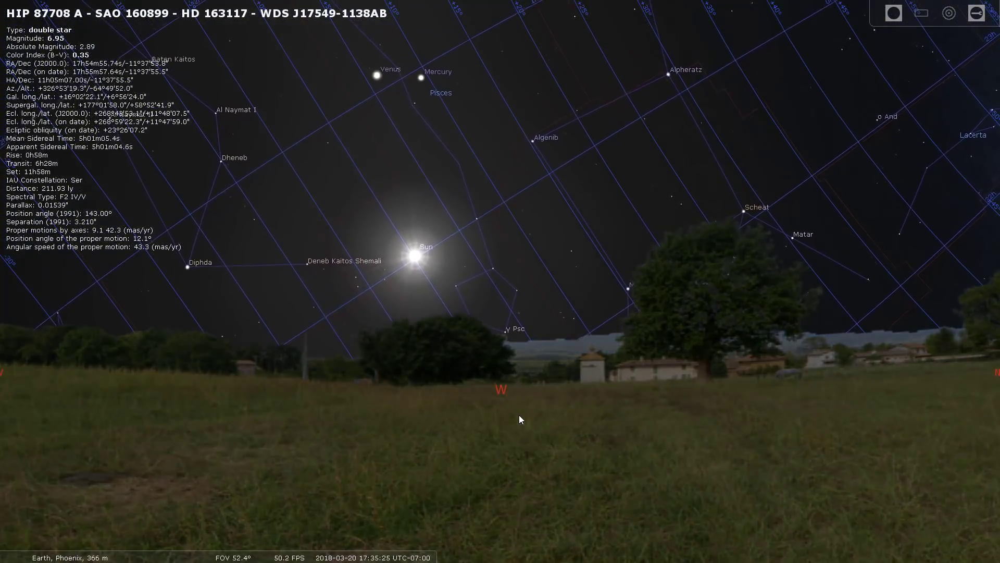
Face east and zoom in slightly as Leo, Regulus and Hydra rise
{"action": "key", "text": "shift+e"}
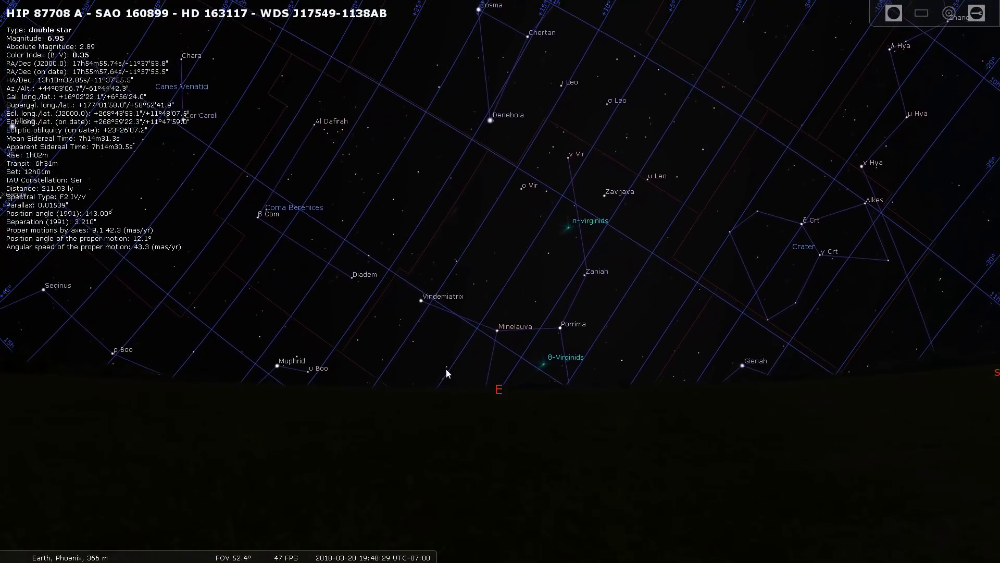
{"action": "scroll", "coordinate": [500, 409], "scroll_direction": "up", "scroll_amount": 3}
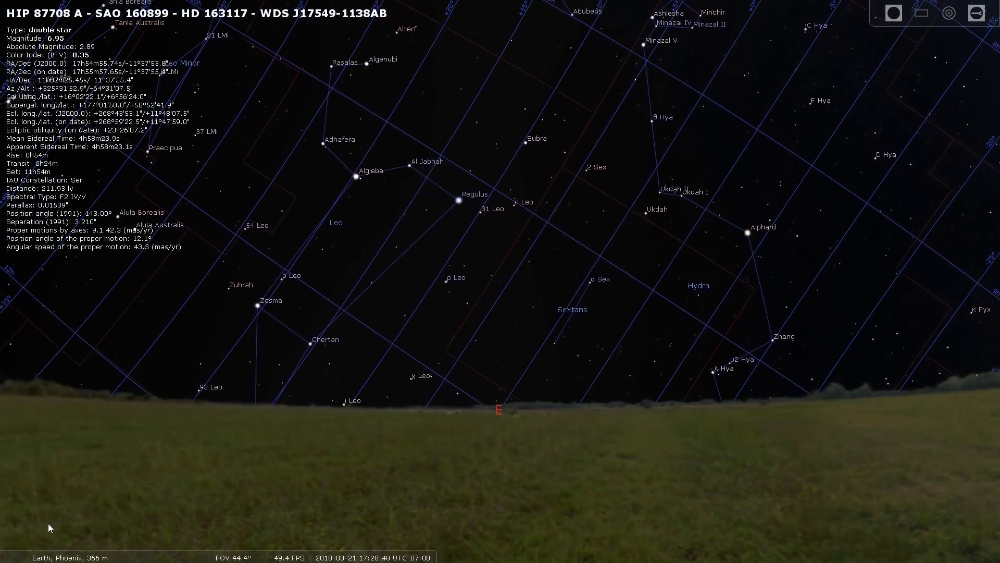
Apply latitude N 90° 0' 0" in the Location window, then close it
{"action": "left_click", "coordinate": [26, 311]}
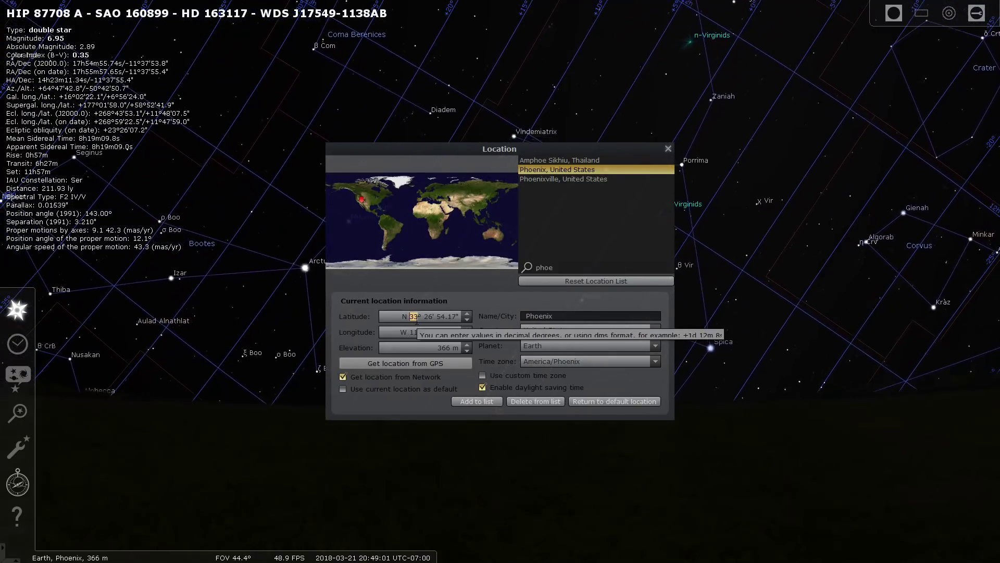
{"action": "key", "text": "Return"}
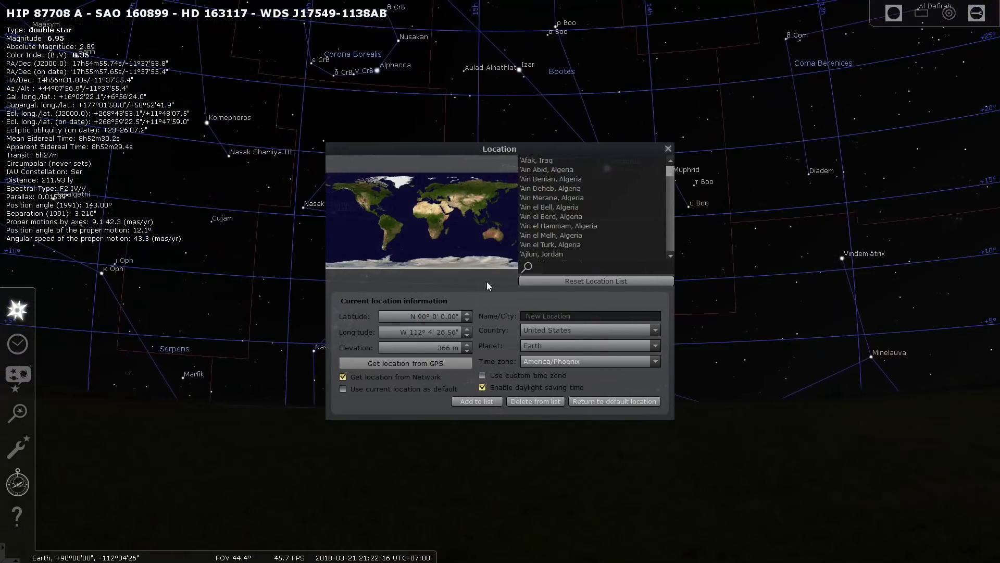
{"action": "left_click", "coordinate": [667, 149]}
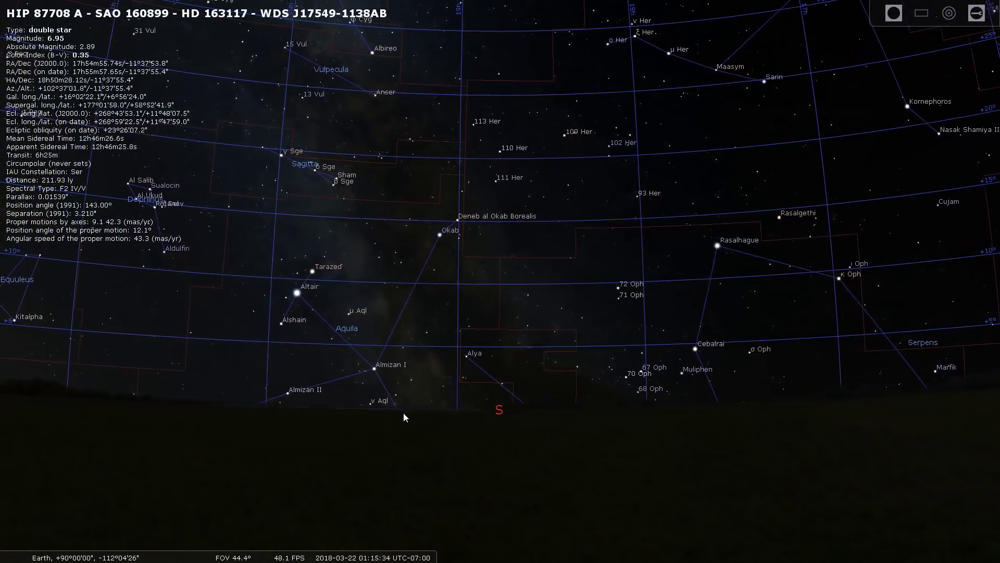
Move the Stellarium observer to latitude 0° on the equator, then select the faint star near 2 Sex
{"action": "mouse_move", "coordinate": [158, 520]}
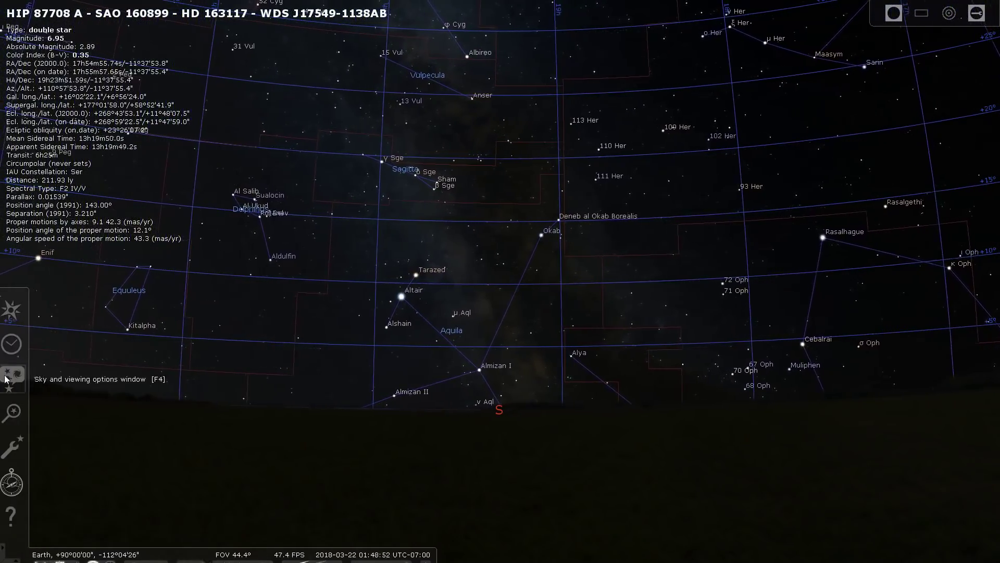
{"action": "left_click", "coordinate": [15, 310]}
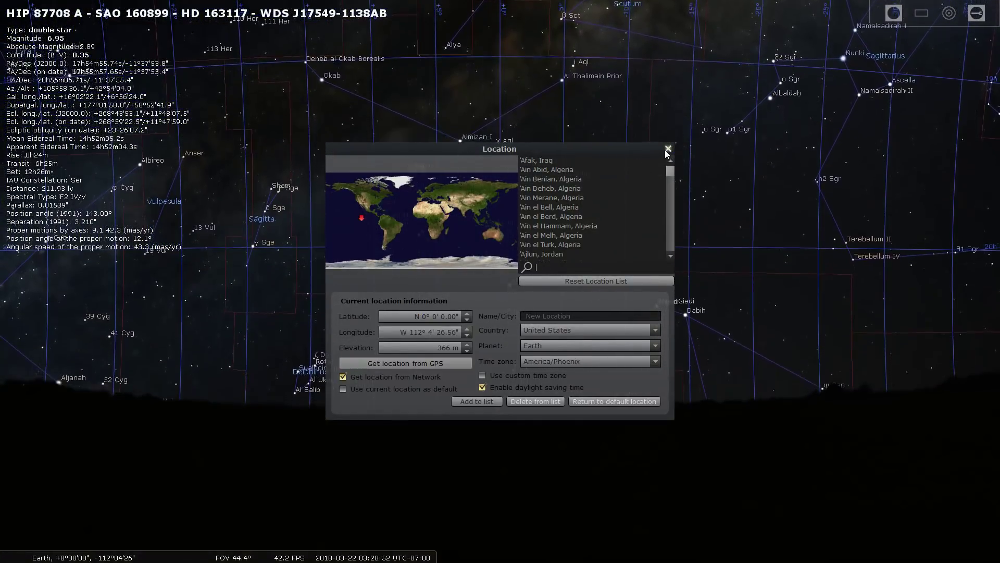
{"action": "left_click", "coordinate": [668, 149]}
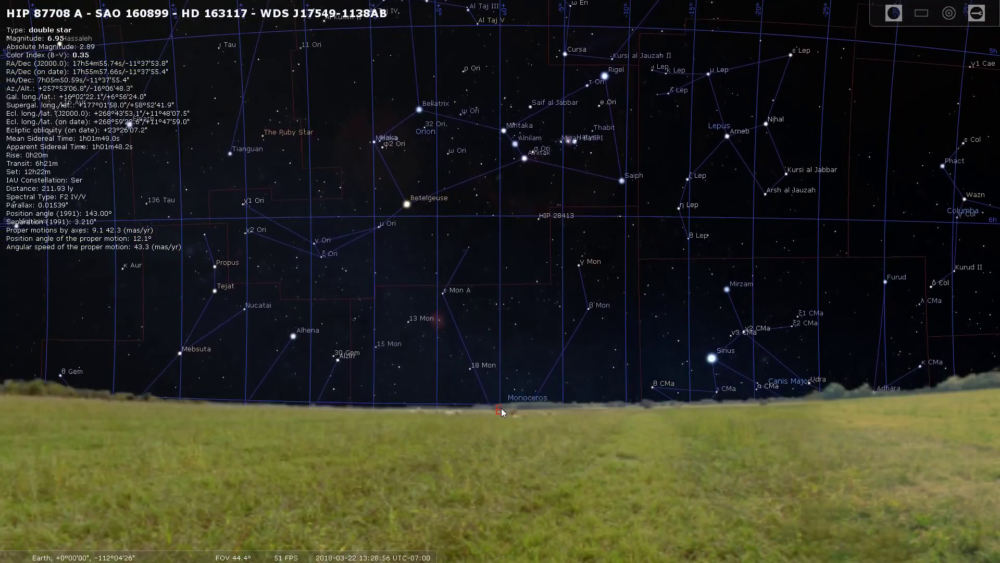
{"action": "mouse_move", "coordinate": [11, 448]}
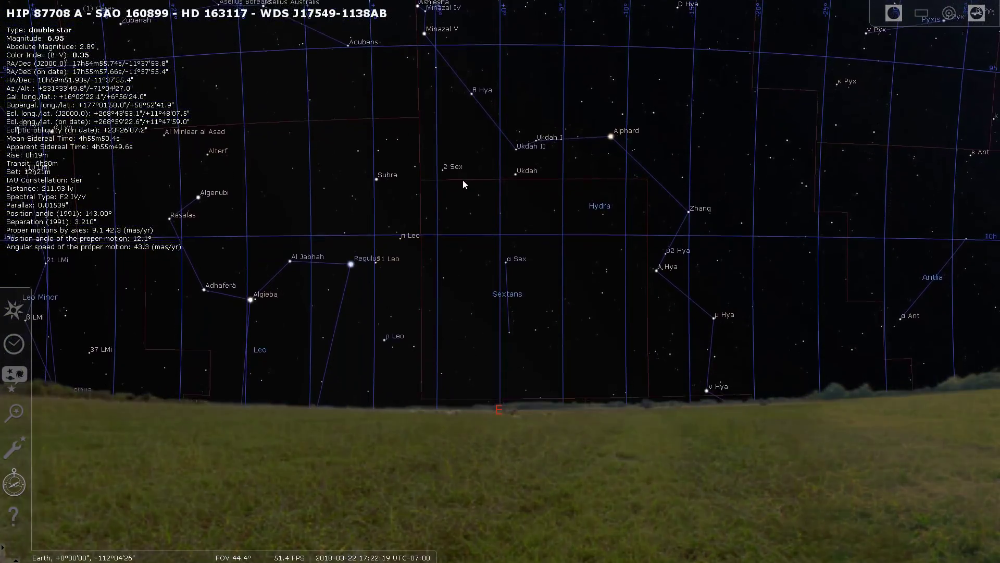
{"action": "left_click", "coordinate": [463, 180]}
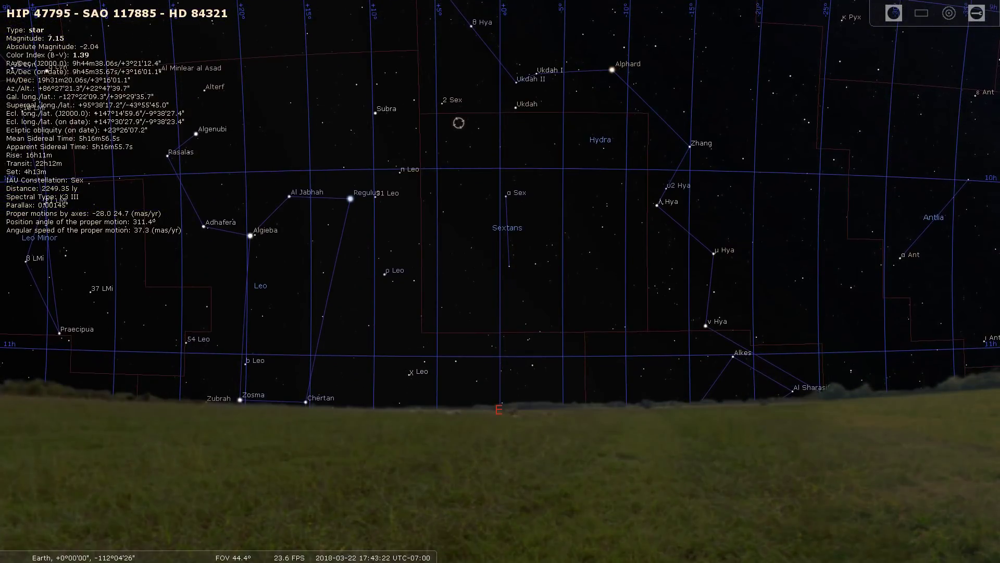
Back in the Blackboard lab, scroll past Questions 23–30 to the Solar Versus Sidereal Day section
{"action": "key", "text": "alt+Tab"}
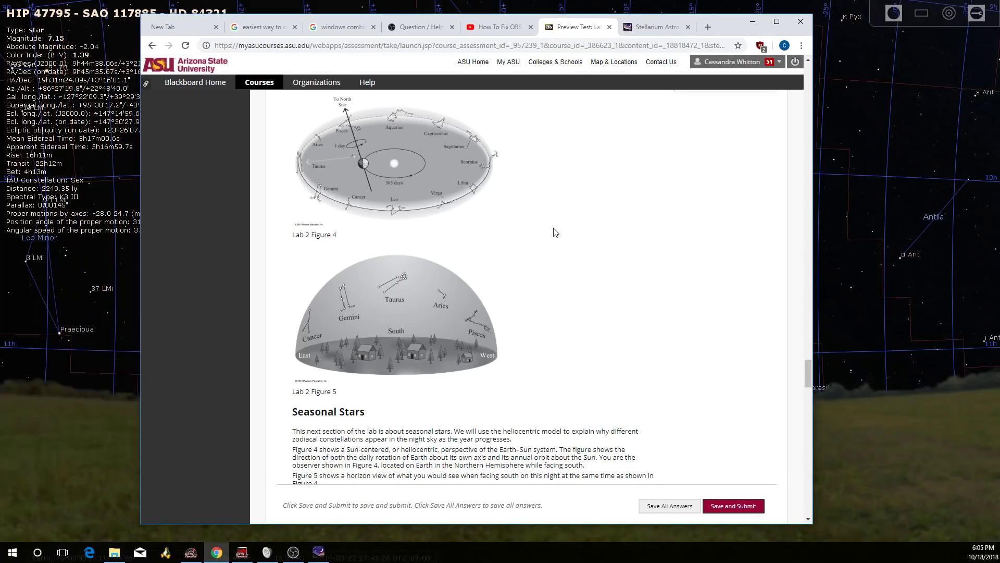
{"action": "scroll", "coordinate": [553, 260], "scroll_direction": "up", "scroll_amount": 1}
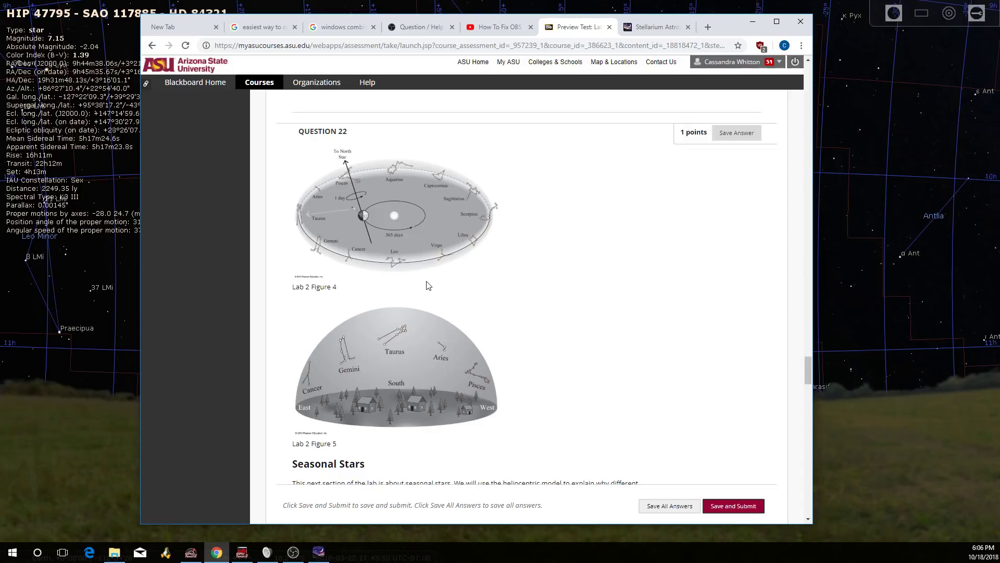
{"action": "scroll", "coordinate": [398, 260], "scroll_direction": "down", "scroll_amount": 1}
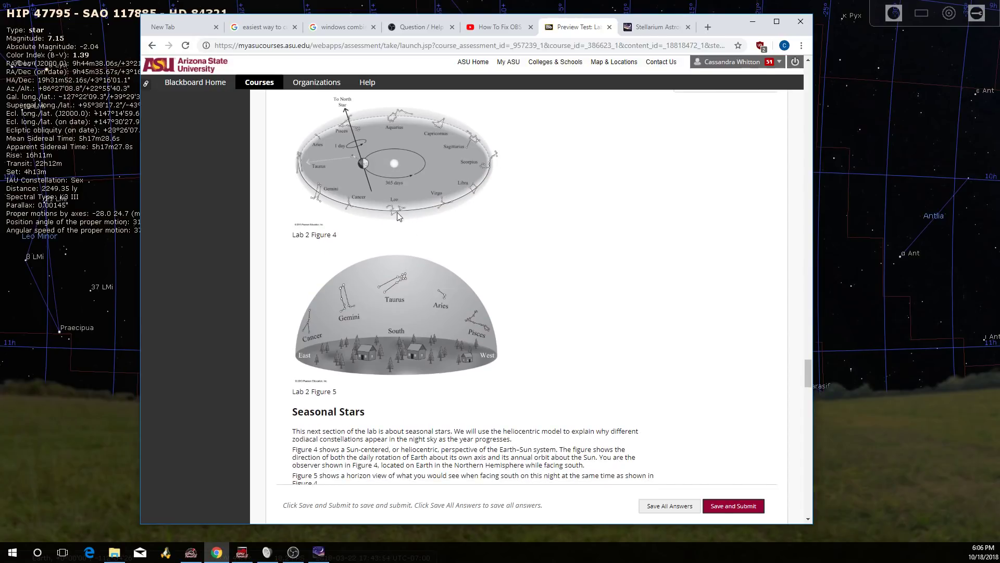
{"action": "scroll", "coordinate": [407, 221], "scroll_direction": "down", "scroll_amount": 3}
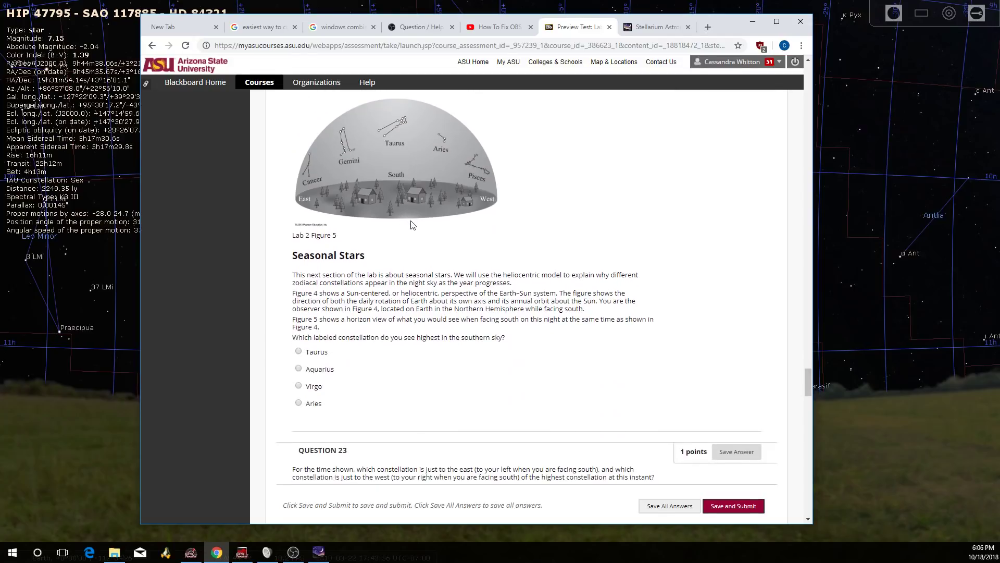
{"action": "scroll", "coordinate": [411, 224], "scroll_direction": "down", "scroll_amount": 10}
{"action": "scroll", "coordinate": [455, 276], "scroll_direction": "down", "scroll_amount": 15}
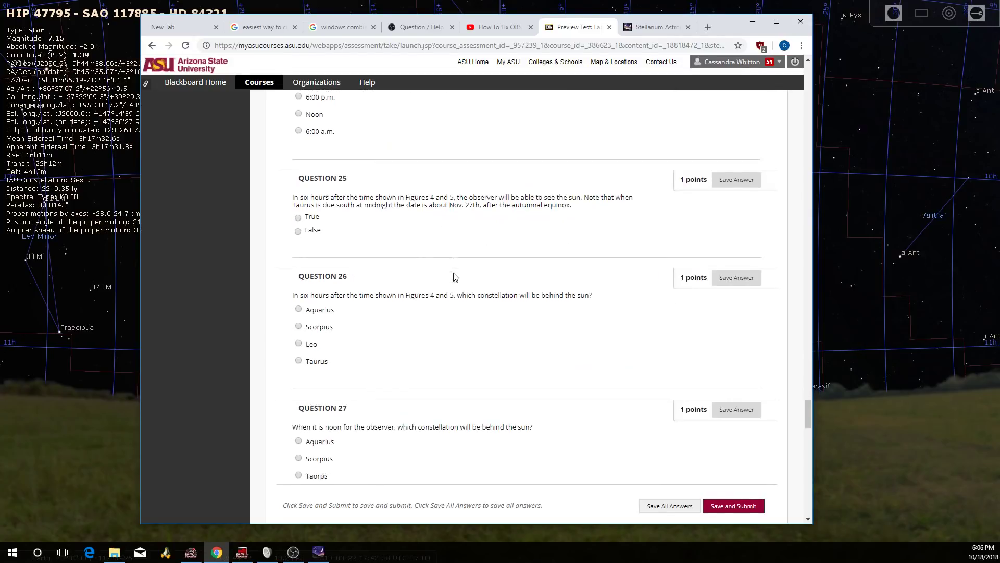
{"action": "scroll", "coordinate": [455, 276], "scroll_direction": "down", "scroll_amount": 5}
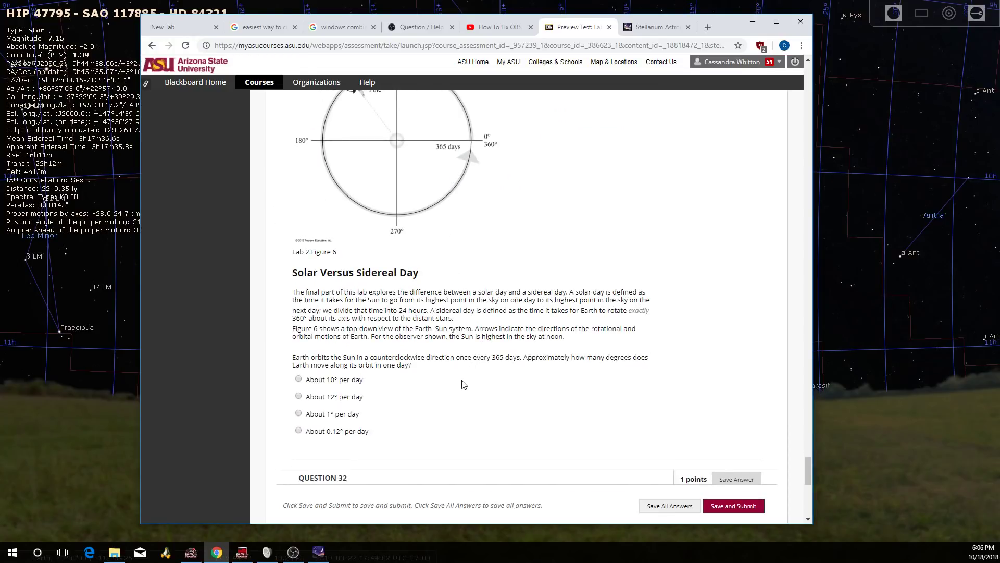
Scroll up to show the QUESTION 31 header and the full Figure 6 orbit diagram
{"action": "scroll", "coordinate": [462, 382], "scroll_direction": "up", "scroll_amount": 1}
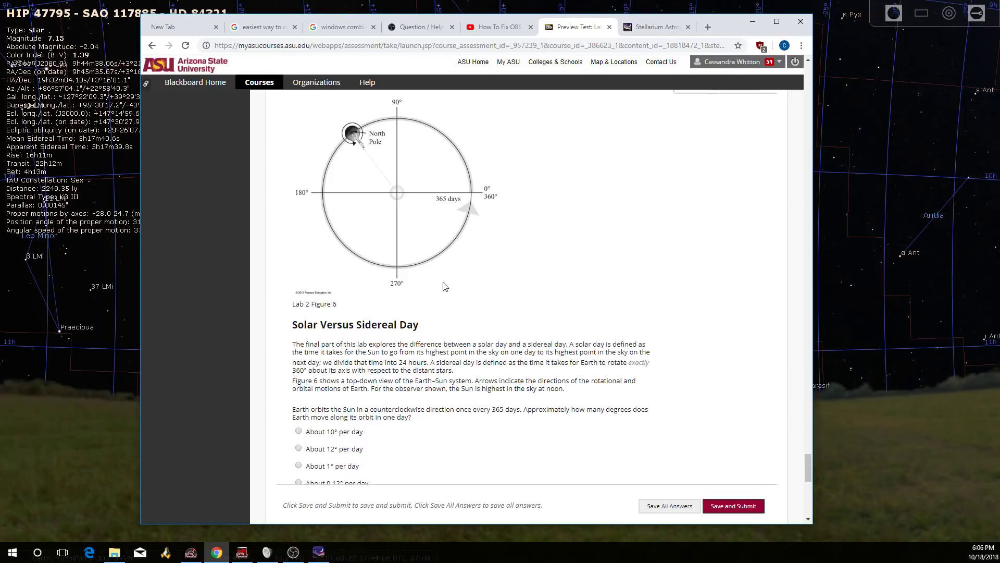
{"action": "scroll", "coordinate": [465, 360], "scroll_direction": "up", "scroll_amount": 1}
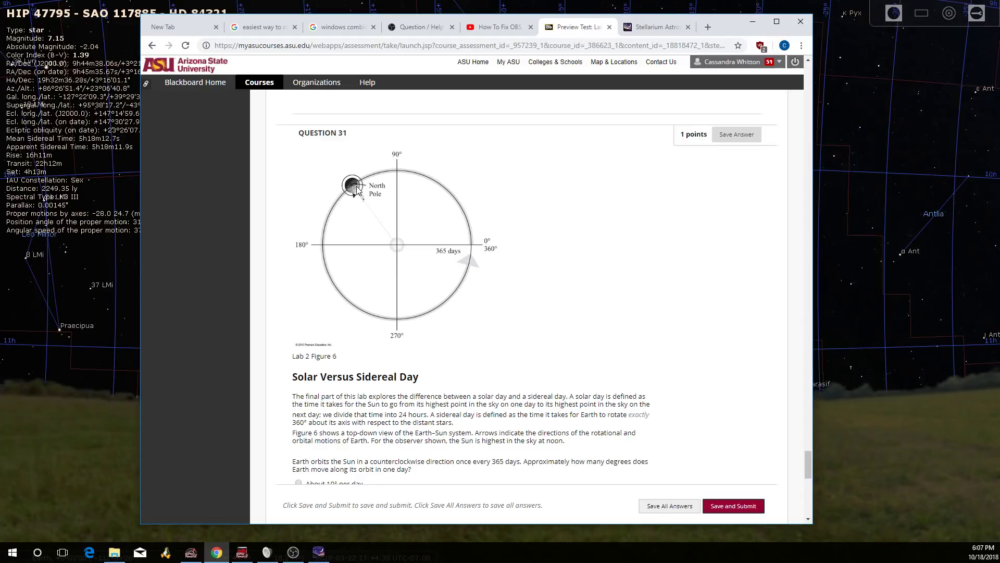
Bring up the context menu on the Figure 6 orbit image, then dismiss it
{"action": "right_click", "coordinate": [326, 236]}
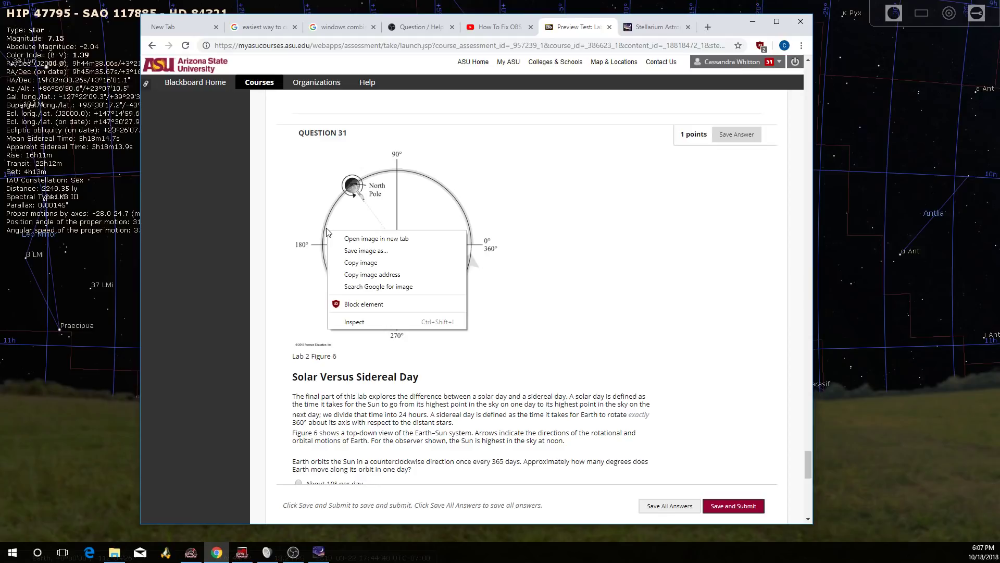
{"action": "left_click", "coordinate": [329, 228]}
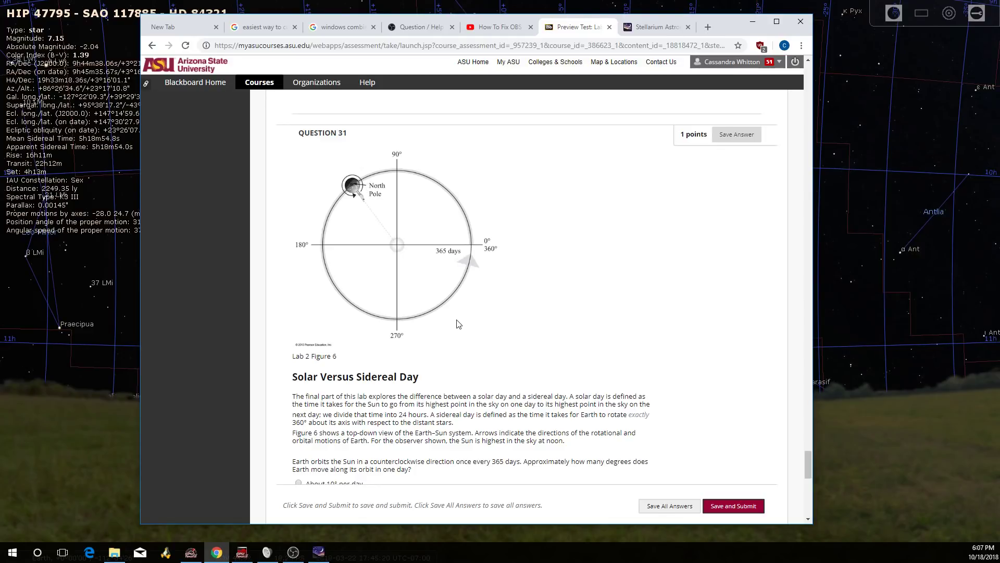
Scroll down to the final Questions 33–36 at the bottom of the lab
{"action": "scroll", "coordinate": [456, 323], "scroll_direction": "down", "scroll_amount": 5}
{"action": "scroll", "coordinate": [461, 323], "scroll_direction": "down", "scroll_amount": 7}
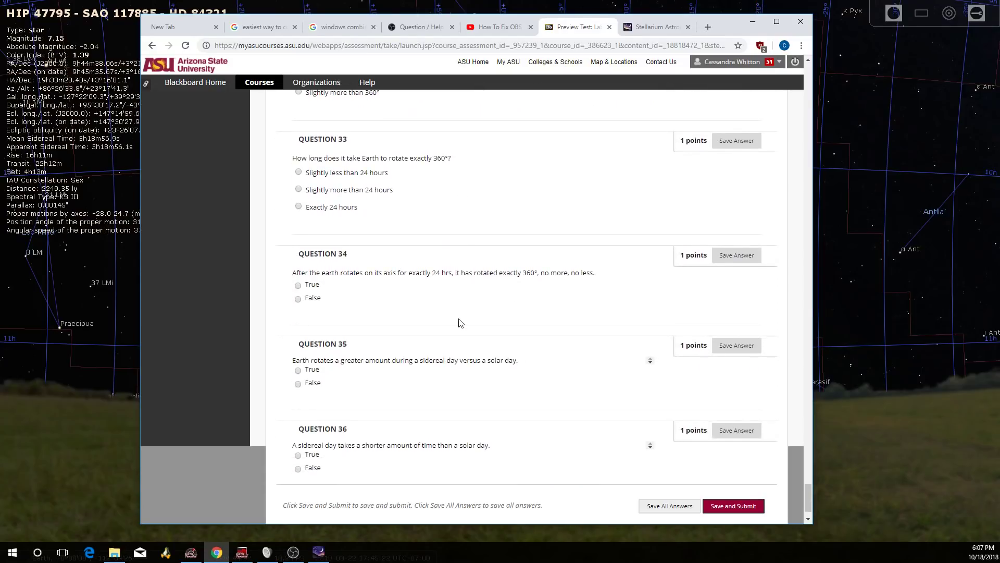
{"action": "scroll", "coordinate": [460, 322], "scroll_direction": "down", "scroll_amount": 1}
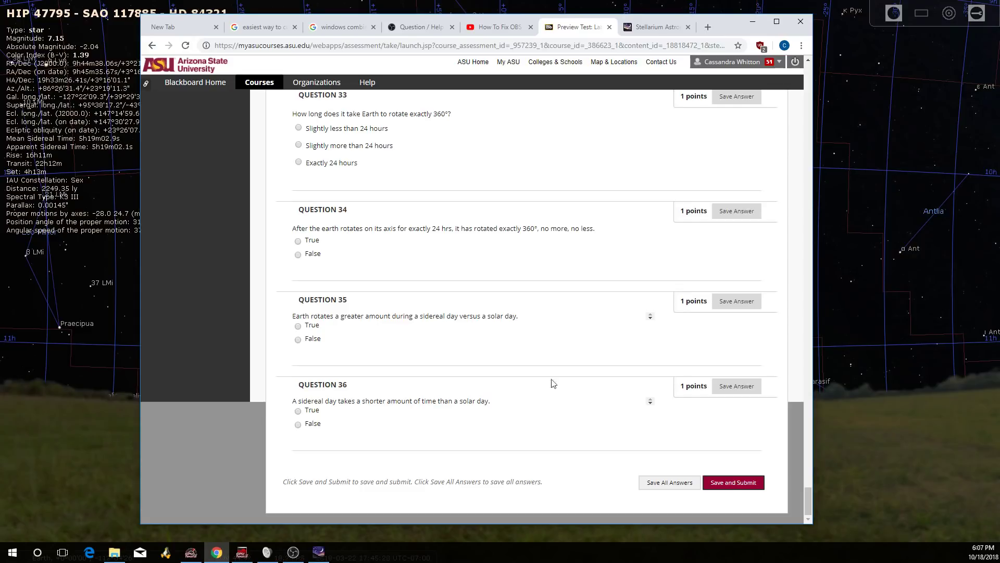
Try Save and Submit, then cancel at the incomplete-answers warning to stay on the test
{"action": "left_click", "coordinate": [727, 489]}
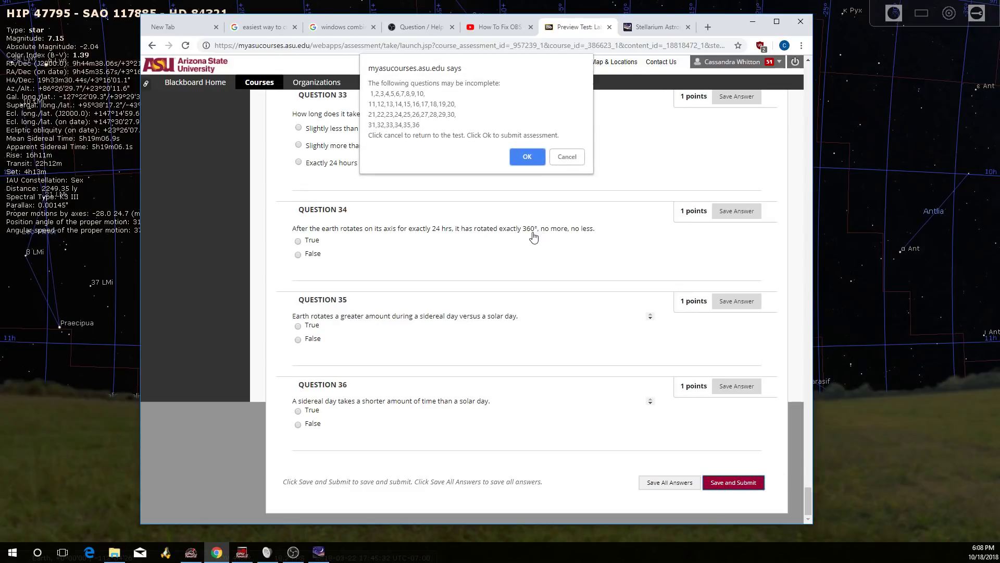
{"action": "left_click", "coordinate": [564, 160]}
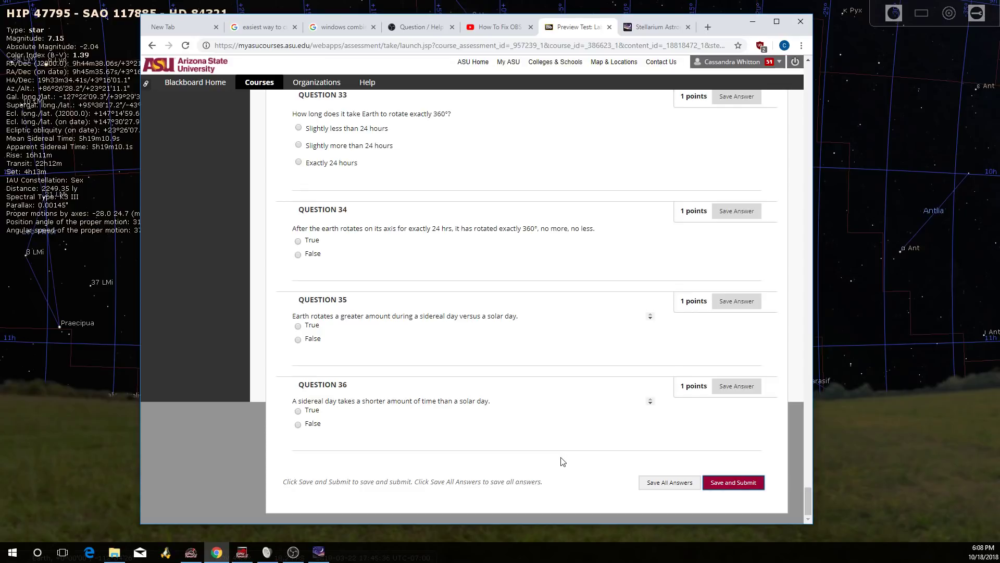
{"action": "scroll", "coordinate": [563, 462], "scroll_direction": "up", "scroll_amount": 2}
{"action": "scroll", "coordinate": [562, 461], "scroll_direction": "down", "scroll_amount": 2}
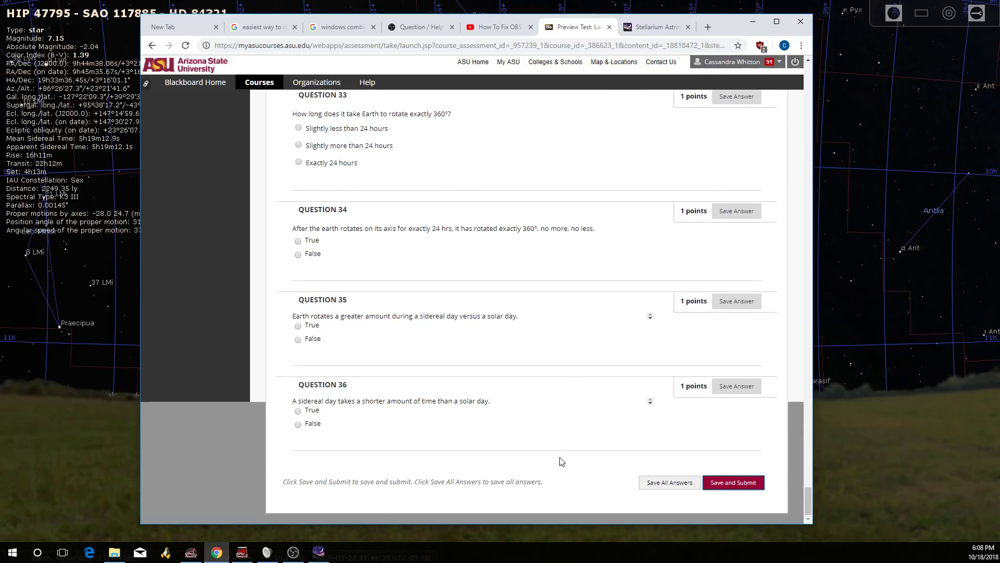